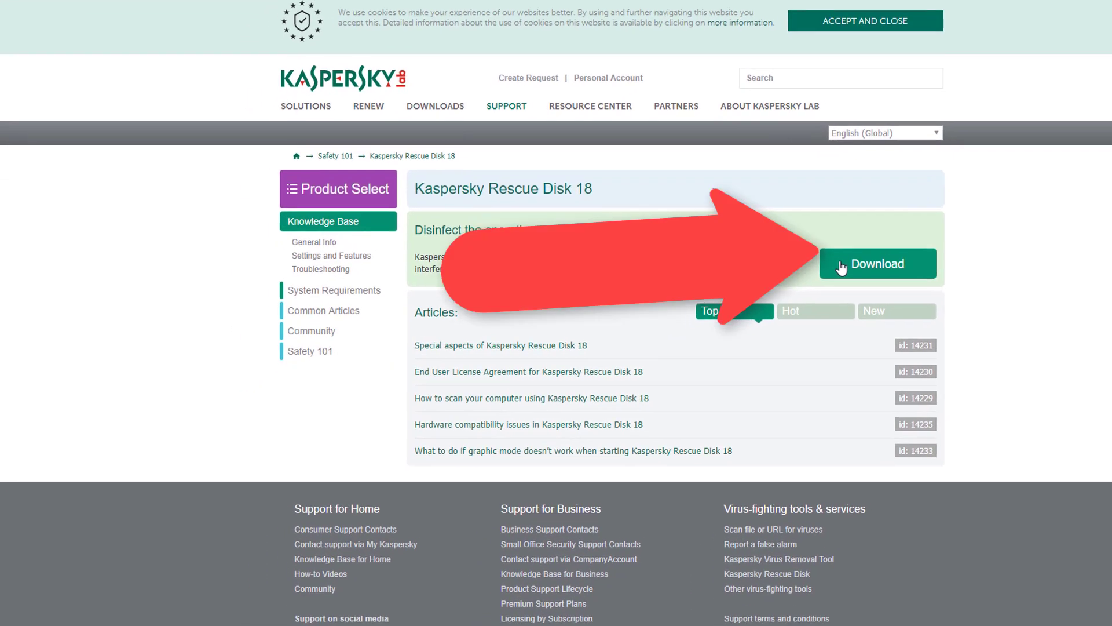
Download the Kaspersky Rescue Disk 18 ISO image and open the Rufus website, rufus.ie, in a new tab.
click(872, 248)
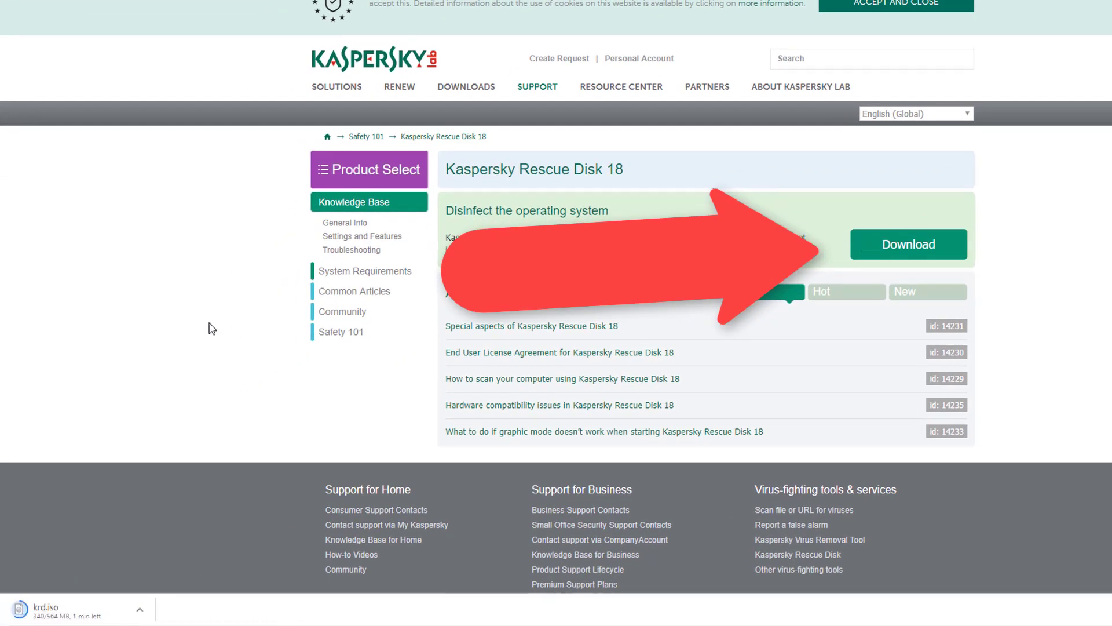
key(ctrl+t)
text(rufus)
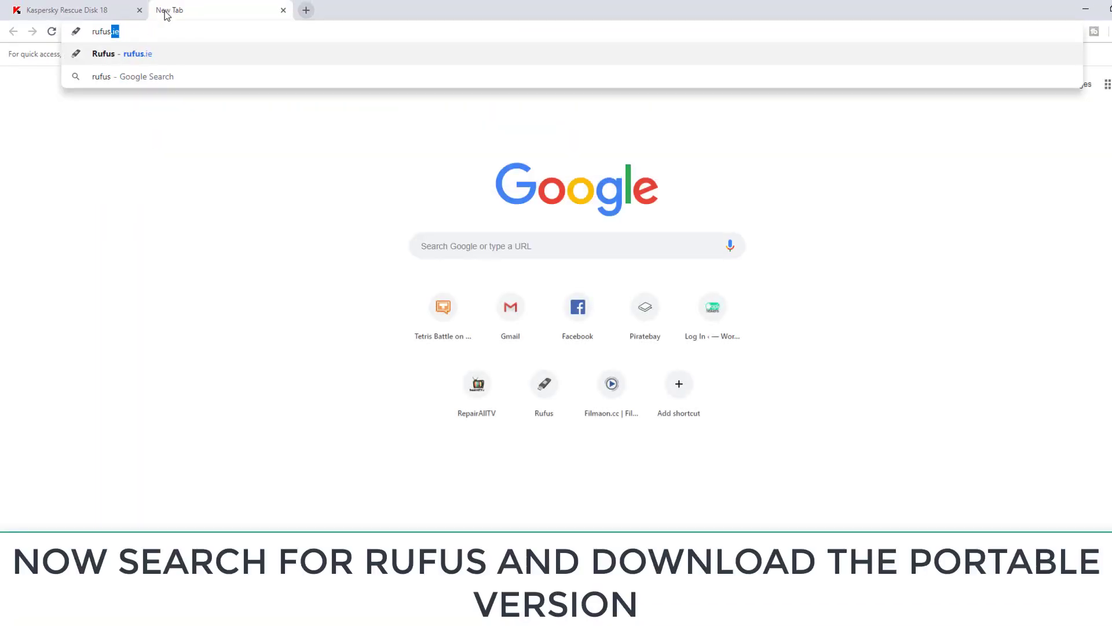
key(Return)
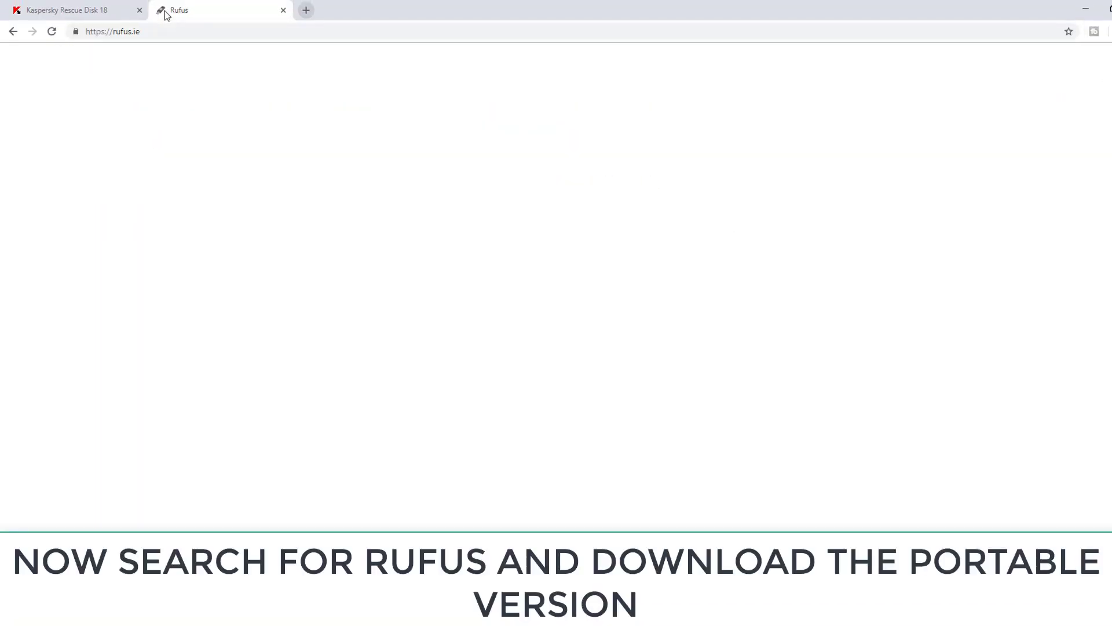
scroll(356, 421, down, 10)
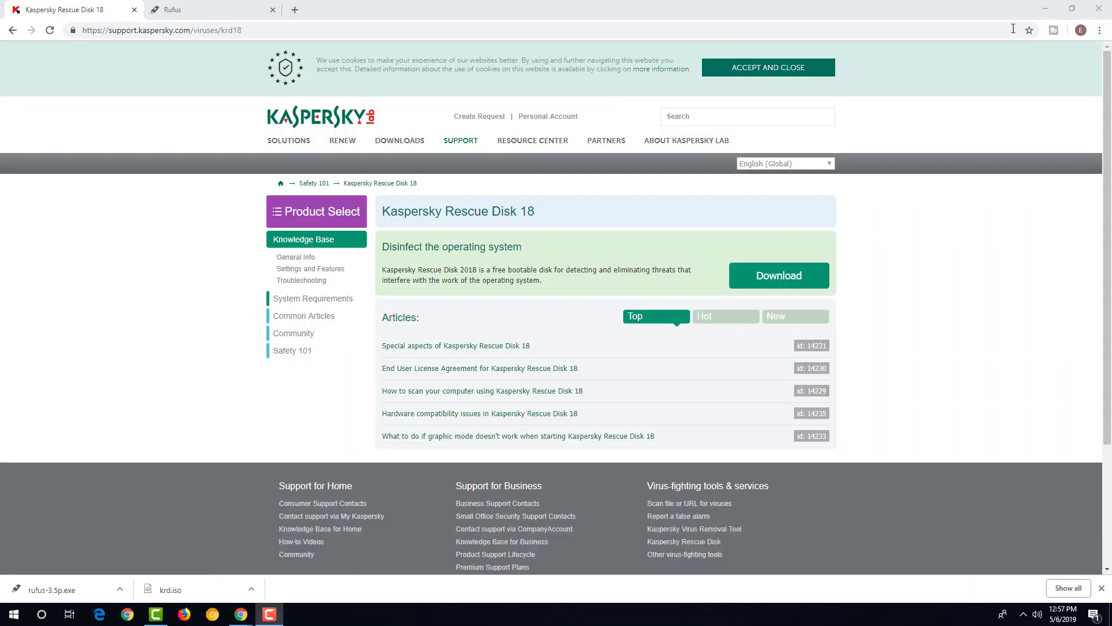
Minimize the browser and launch the portable rufus-3.5p program from the desktop.
click(1046, 10)
drag(335, 313, 226, 233)
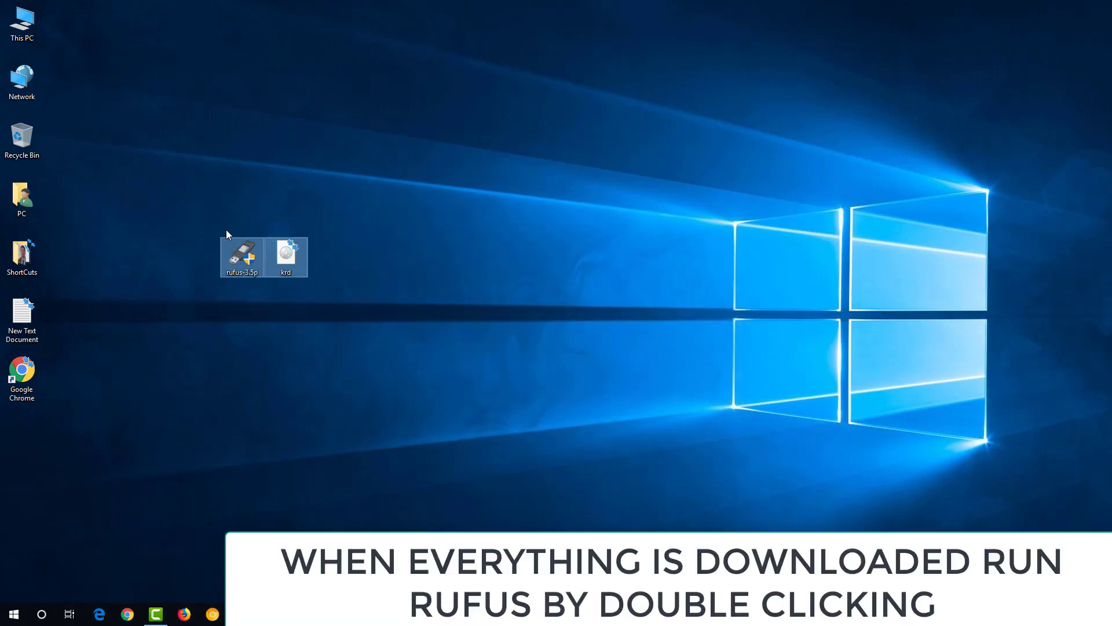
click(326, 339)
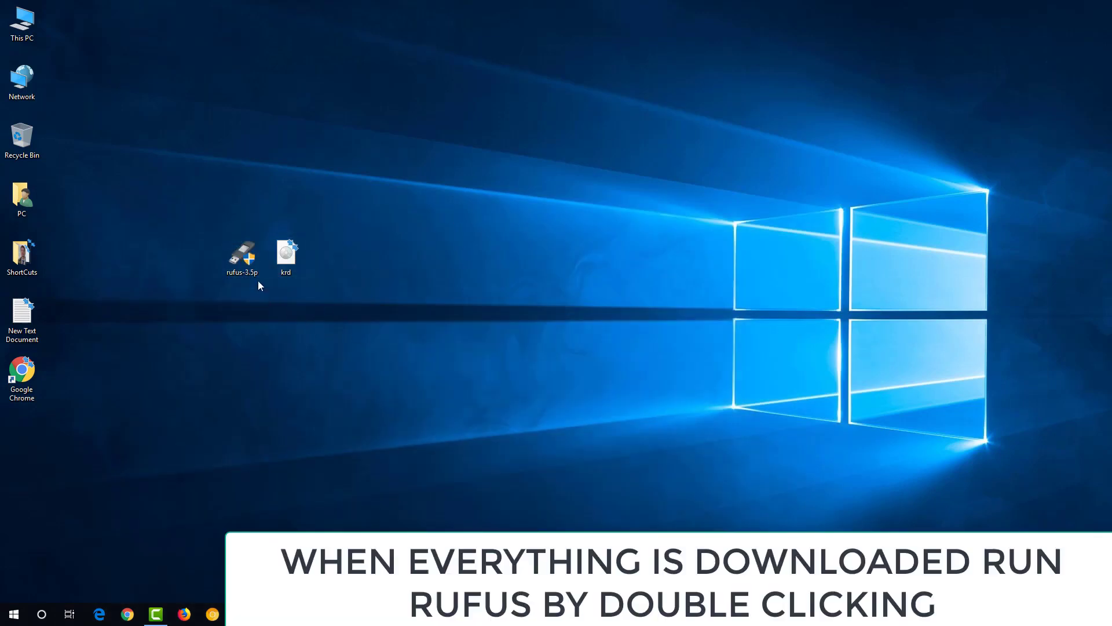
double_click(247, 255)
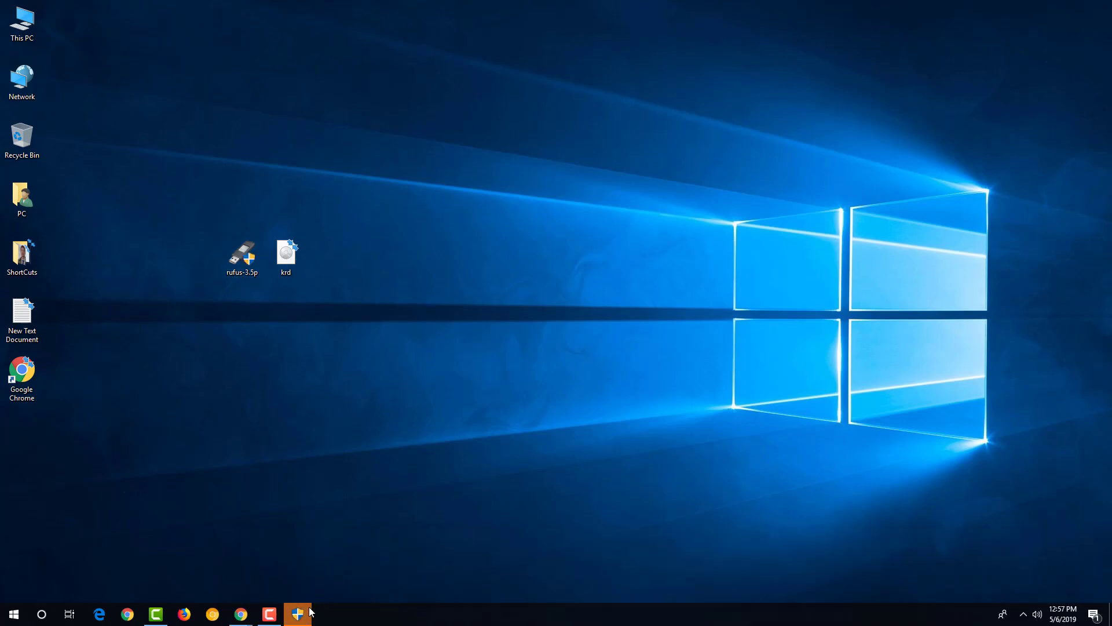
click(600, 322)
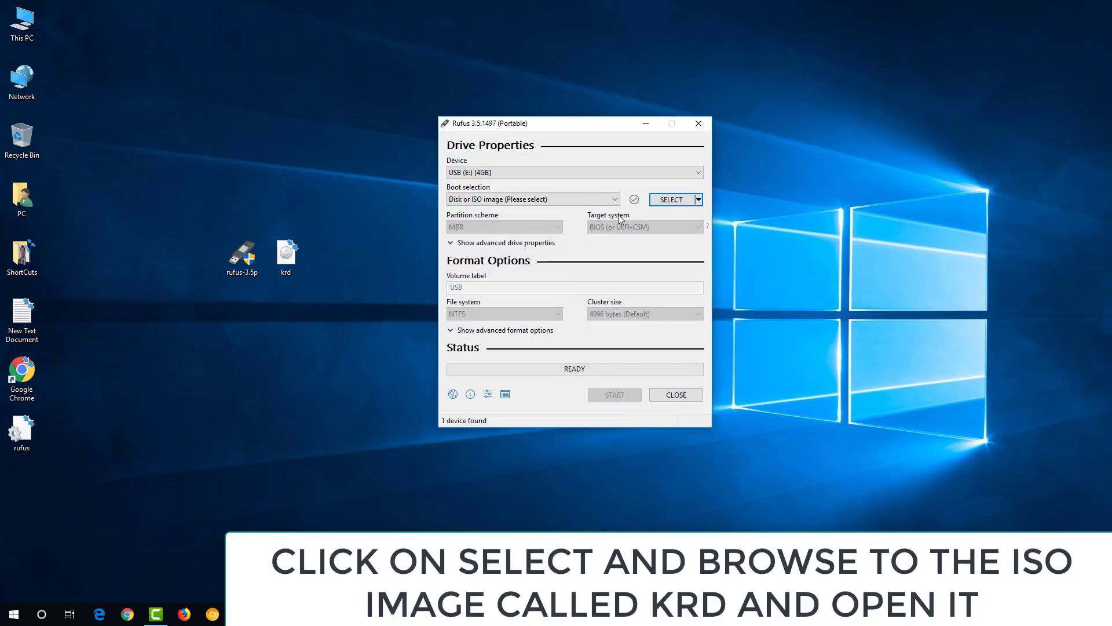
Load the krd ISO image from the desktop as the boot selection in Rufus.
click(670, 200)
click(642, 223)
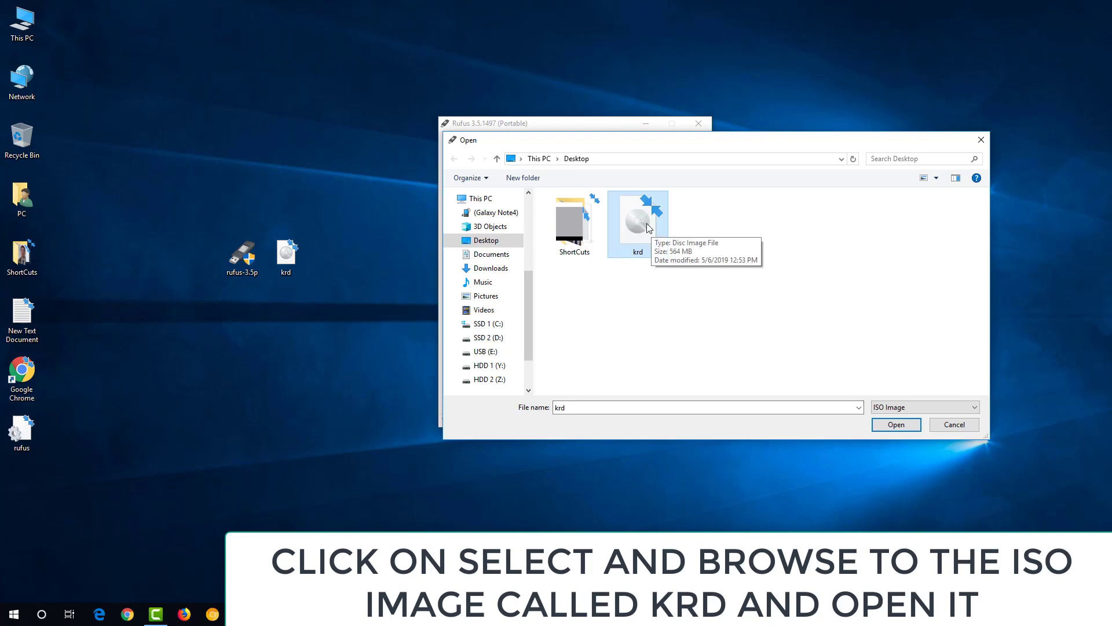
double_click(639, 221)
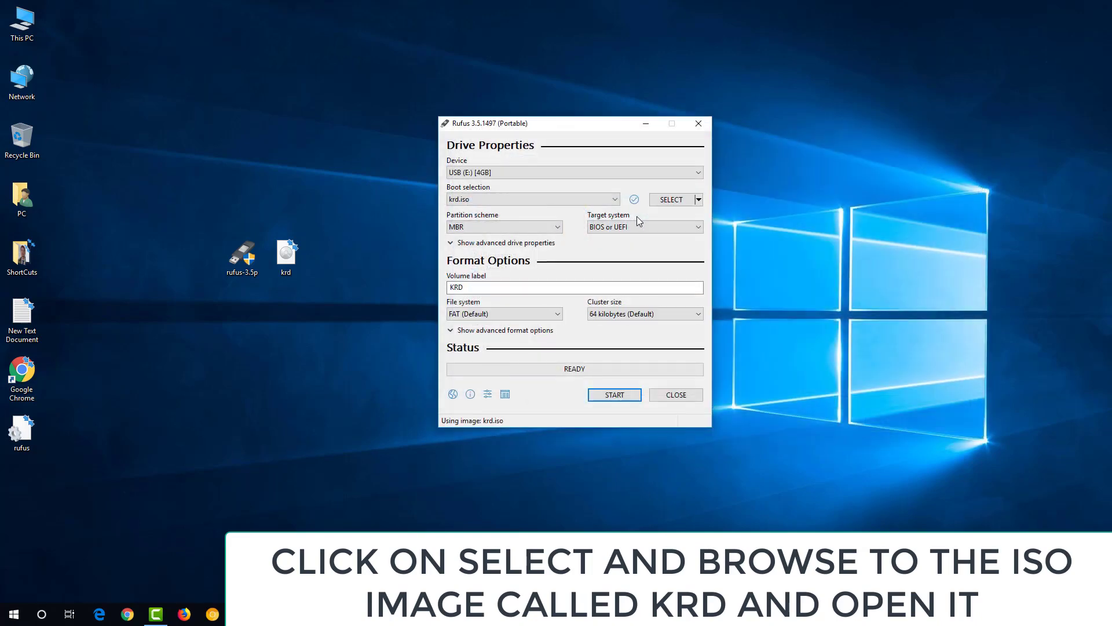
Check the target device list in Rufus and the matching USB (E:) drive in This PC.
click(494, 172)
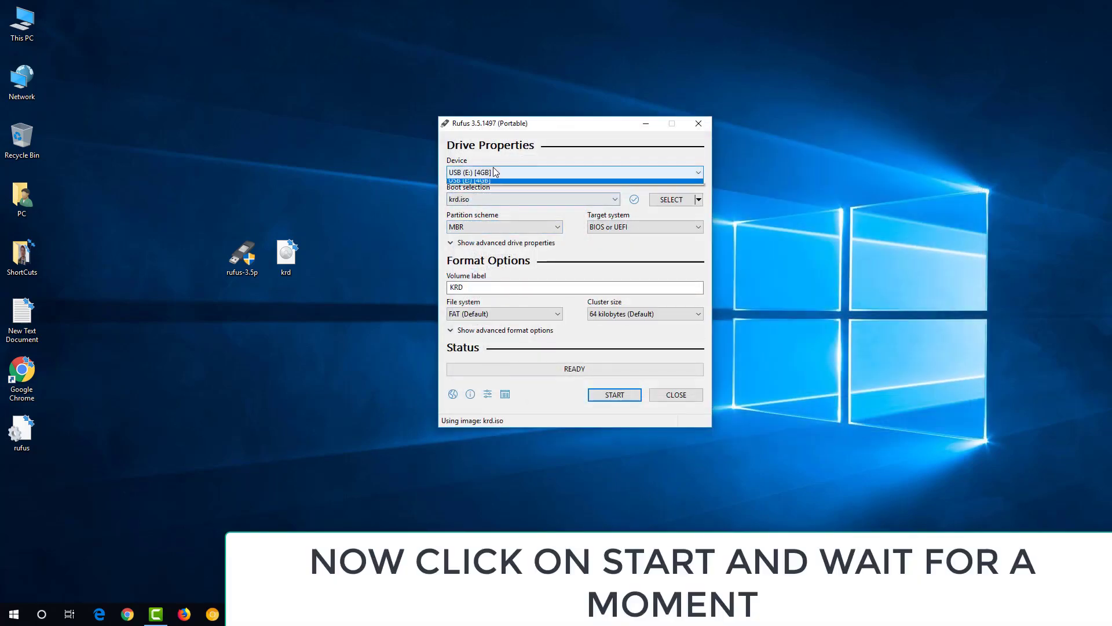
click(494, 172)
double_click(22, 22)
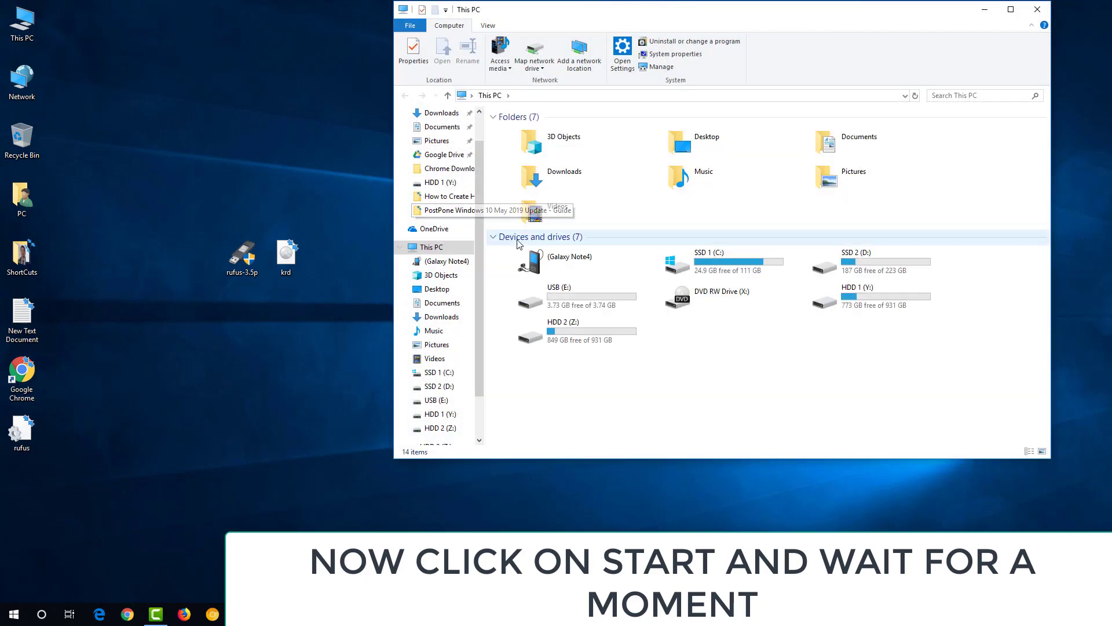
click(582, 301)
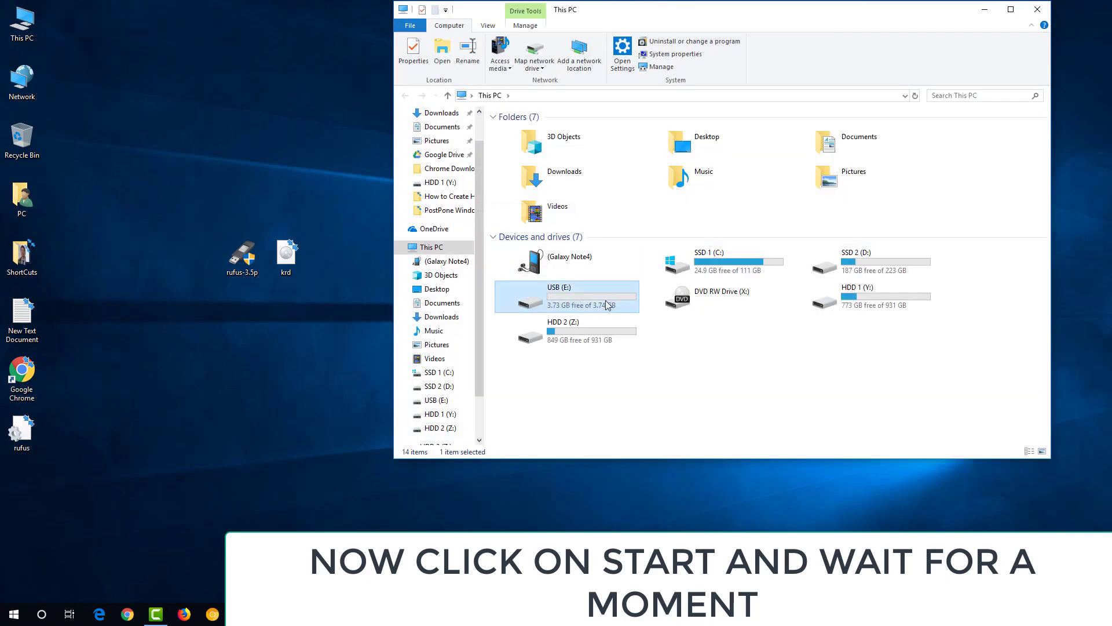
click(1046, 10)
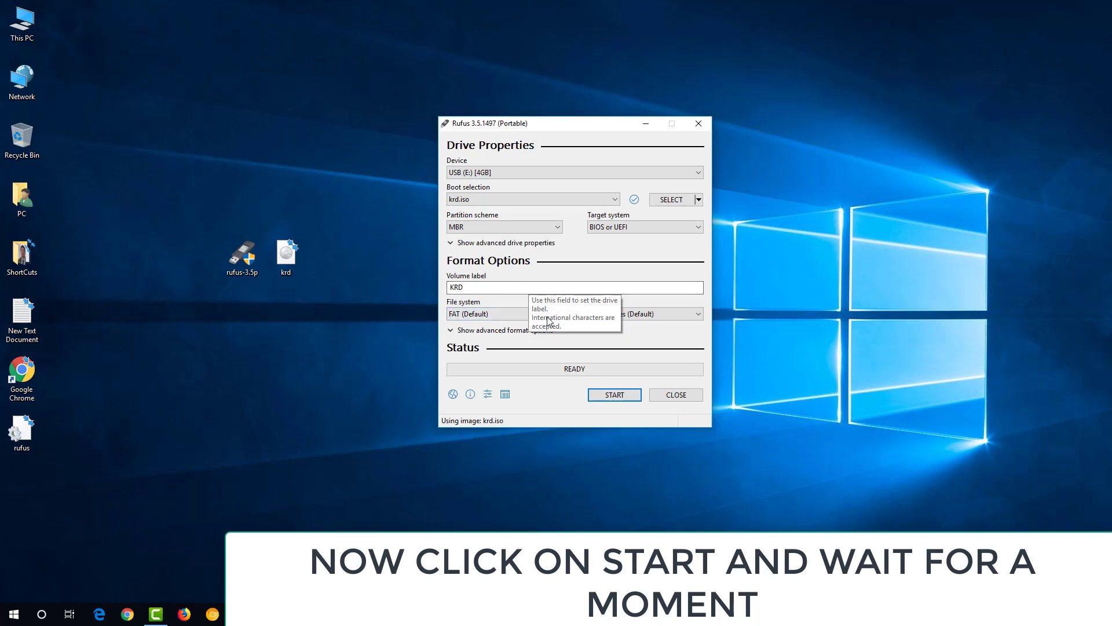
Start writing krd.iso to the USB drive in the recommended ISO Image mode, accepting that its data is destroyed.
click(597, 394)
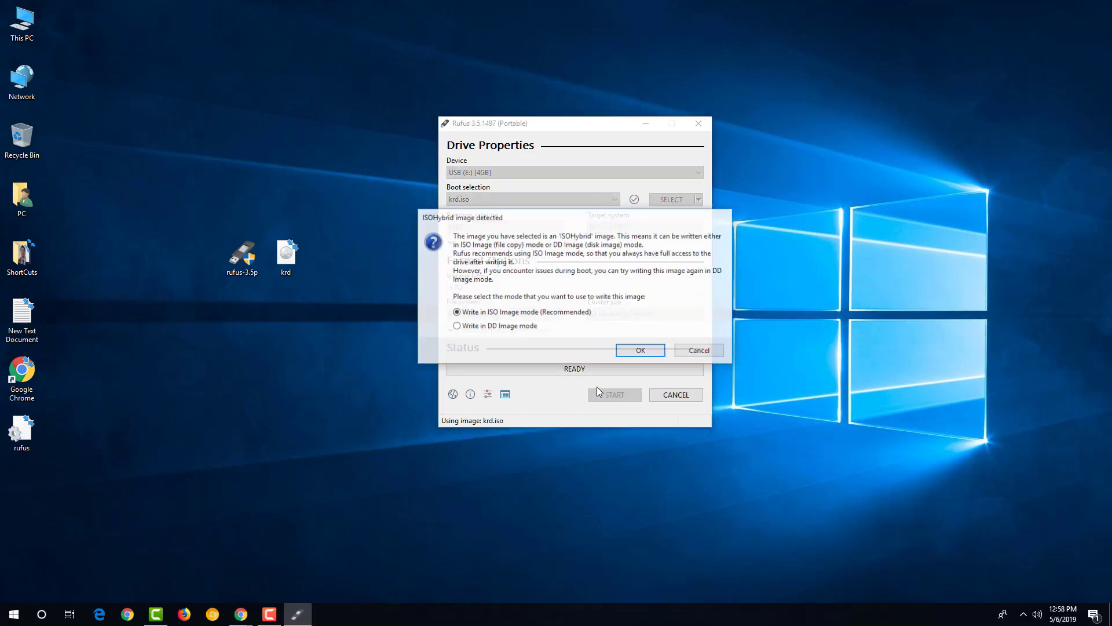
click(632, 350)
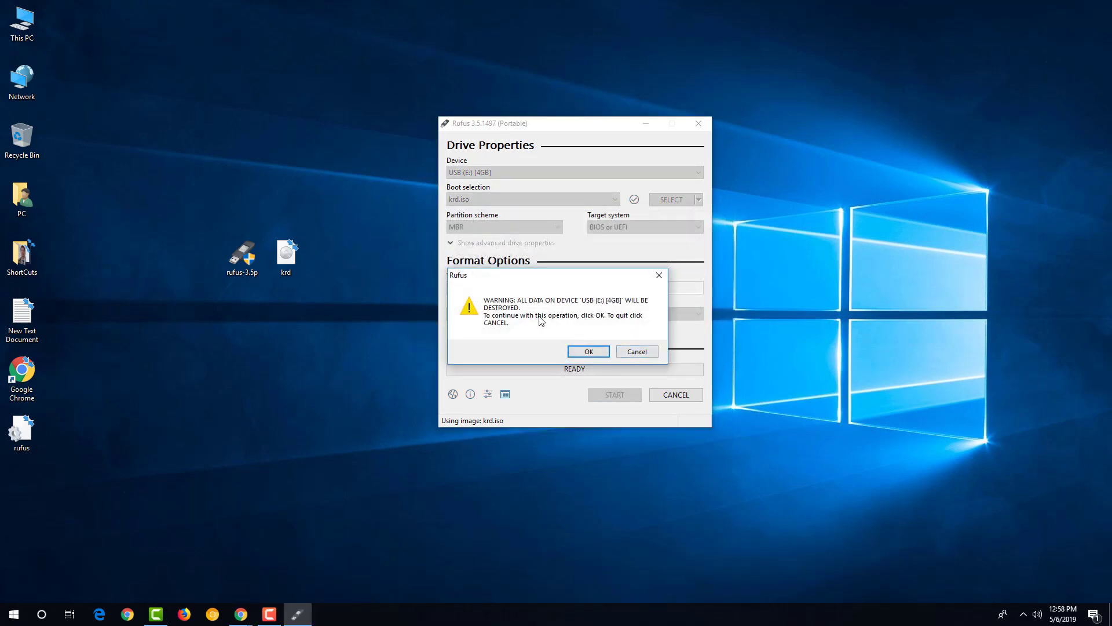
click(587, 352)
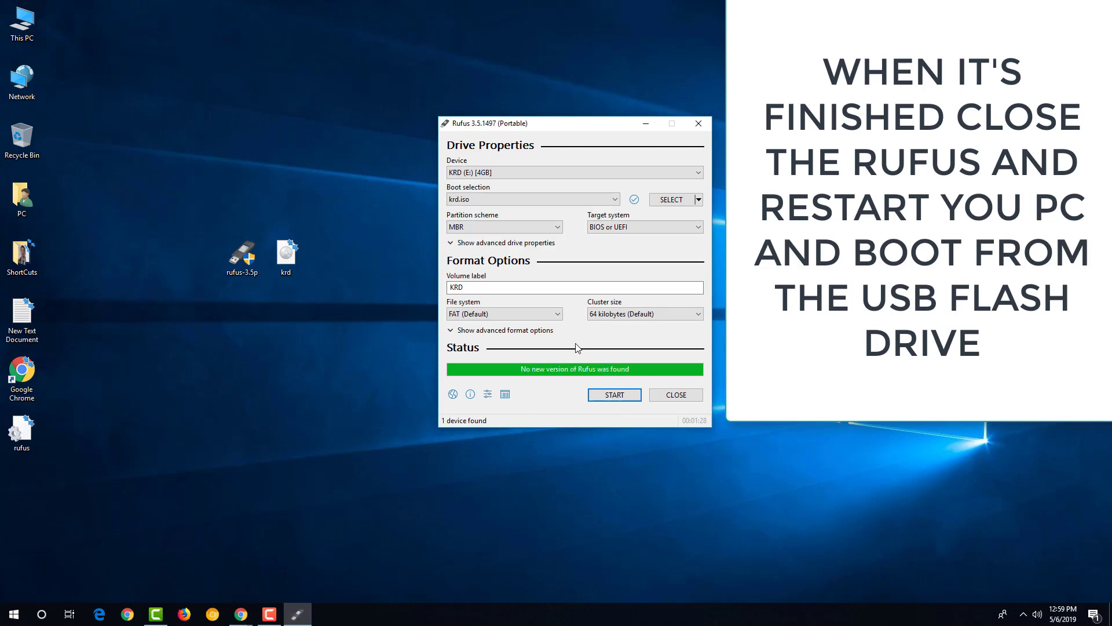
Close Rufus and restart the PC to boot from the USB flash drive.
click(676, 397)
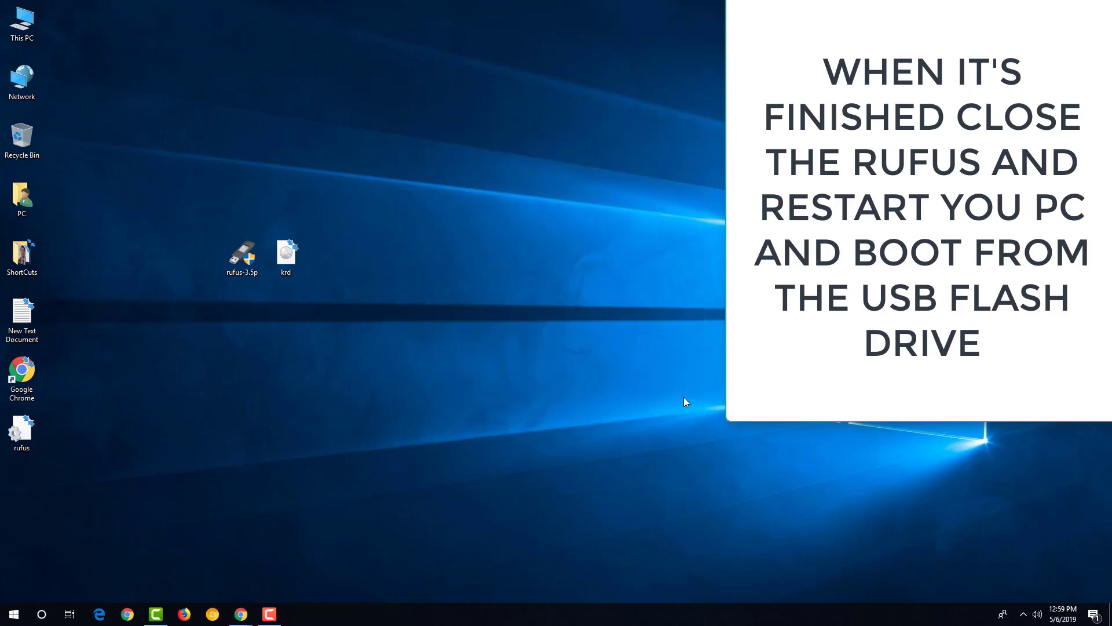
click(14, 613)
click(14, 589)
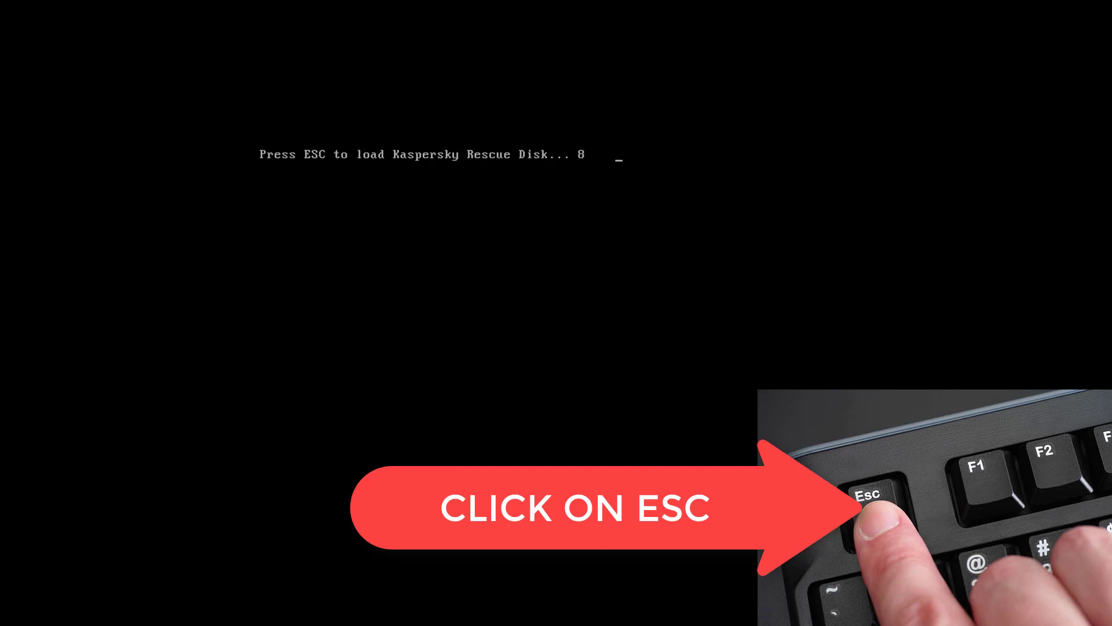
Load Kaspersky Rescue Disk at the boot prompt, choosing English and Graphic mode.
key(Escape)
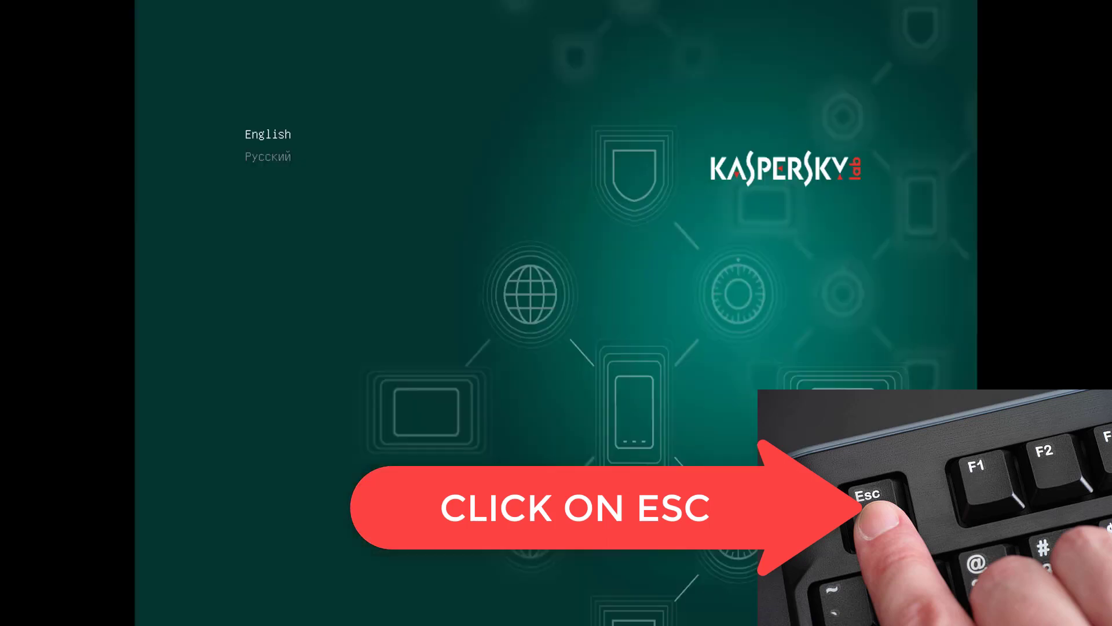
key(Return)
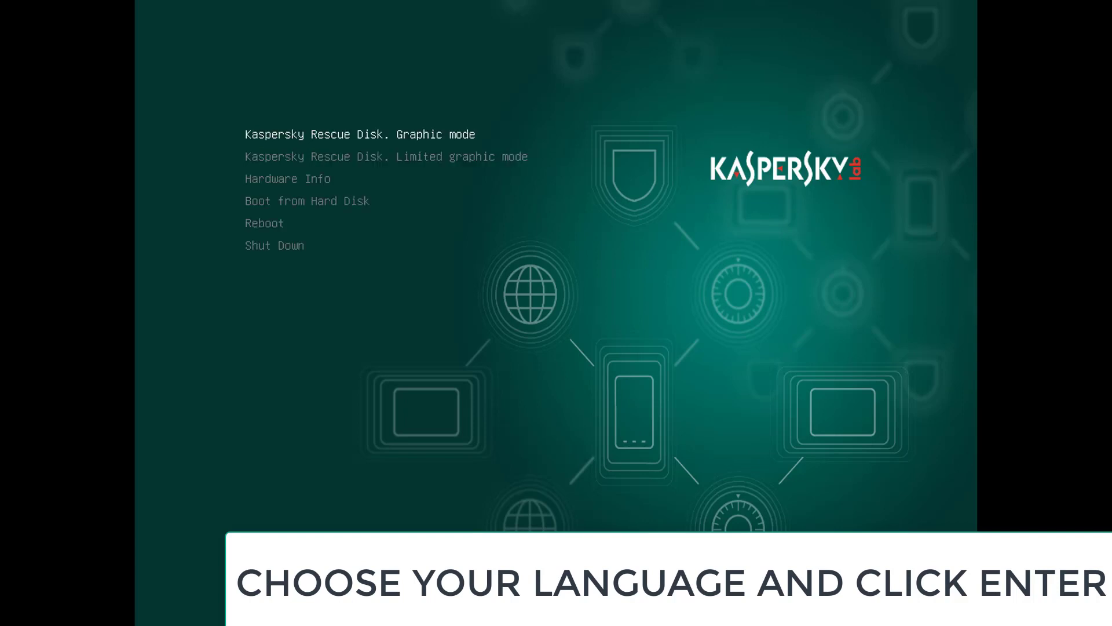
key(Return)
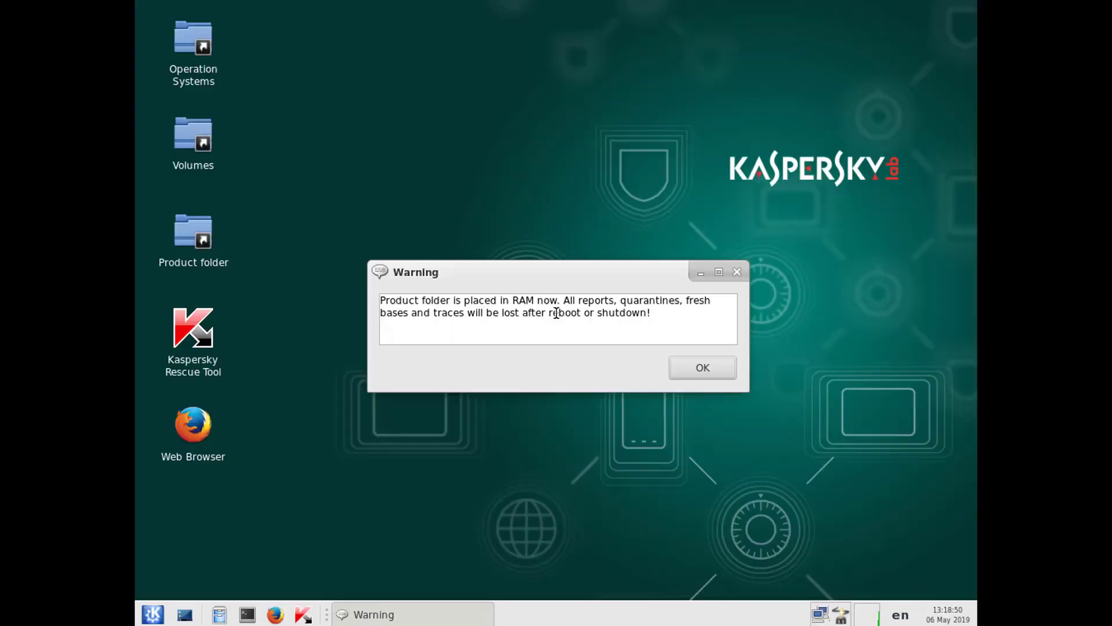
Dismiss the startup dialogs, accept the terms, and close Kaspersky Rescue Tool without starting a scan.
click(676, 373)
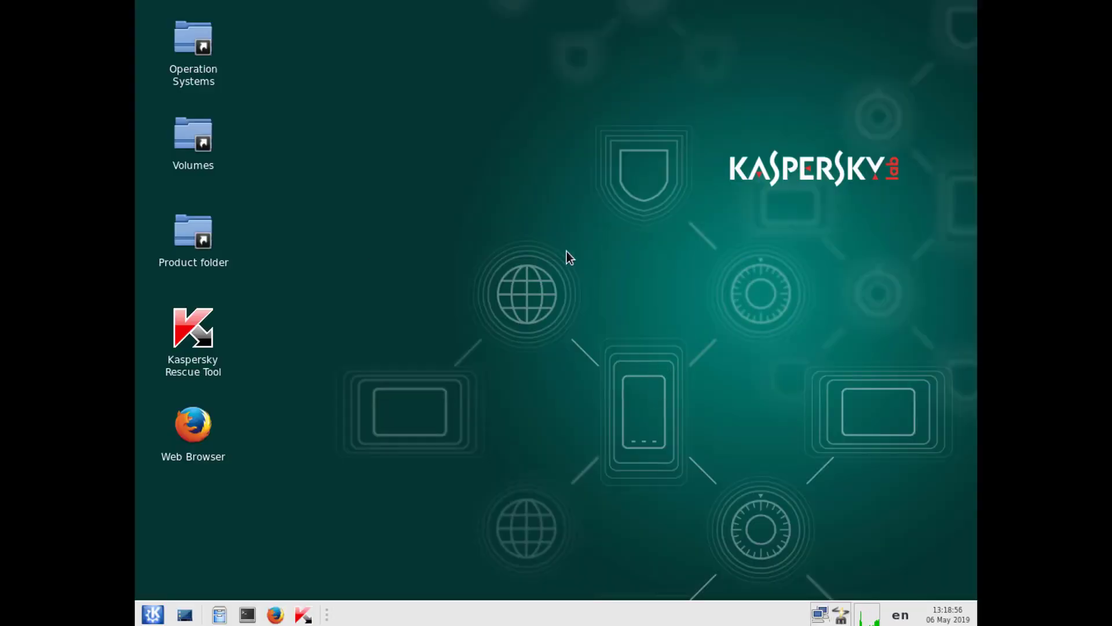
click(363, 435)
click(363, 464)
click(730, 500)
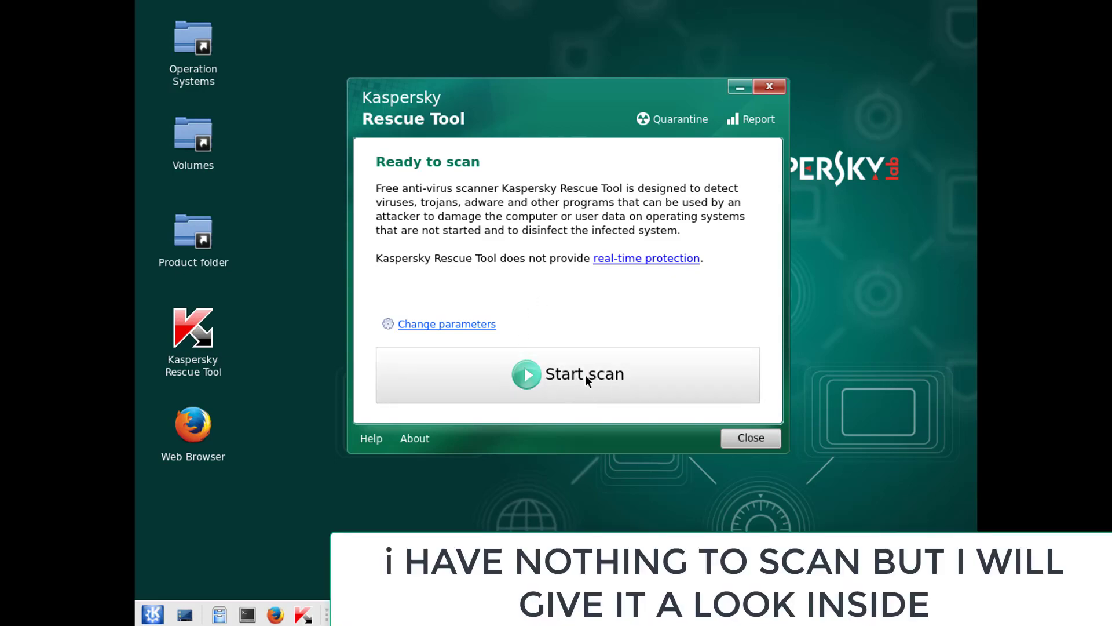
click(741, 439)
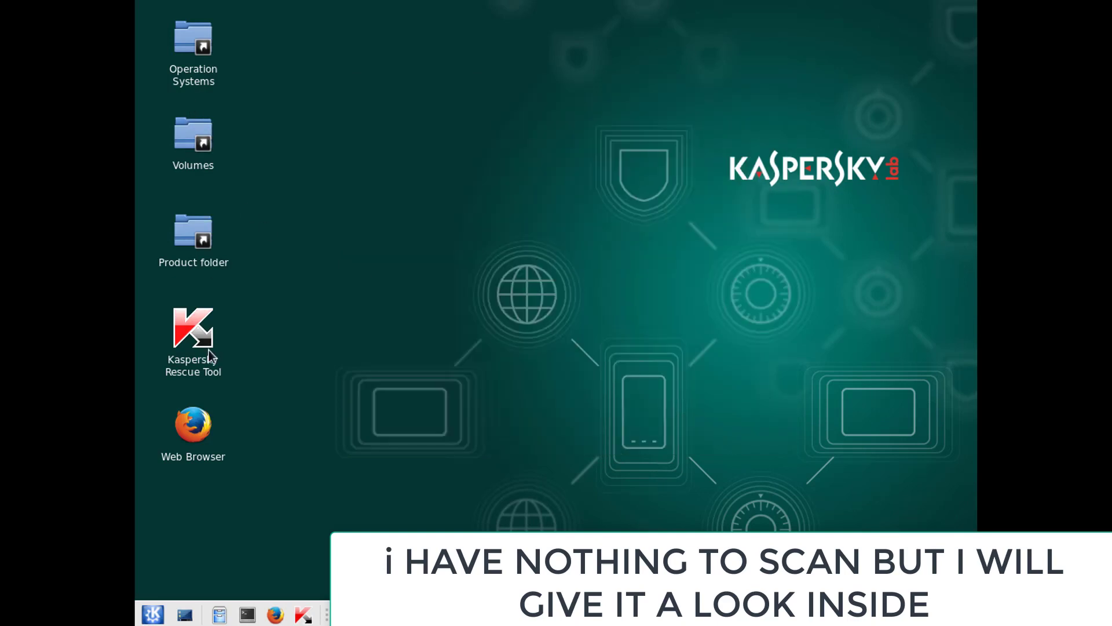
Browse the Settings and Accessories programs, view the running processes in Task Manager, and close it.
click(153, 614)
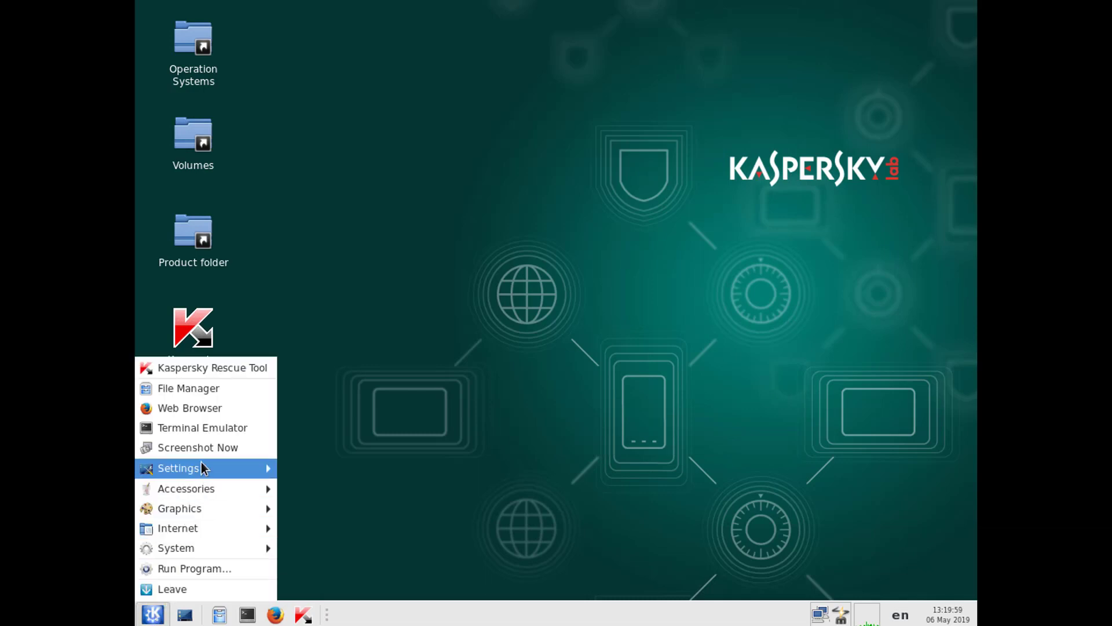
mouse_move(210, 461)
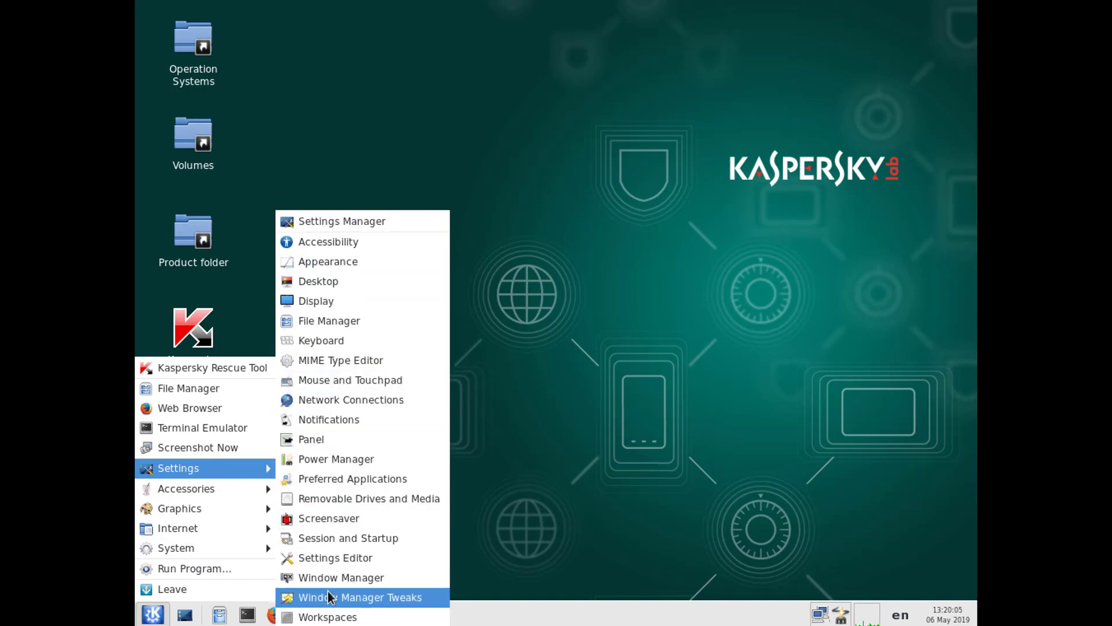
mouse_move(231, 492)
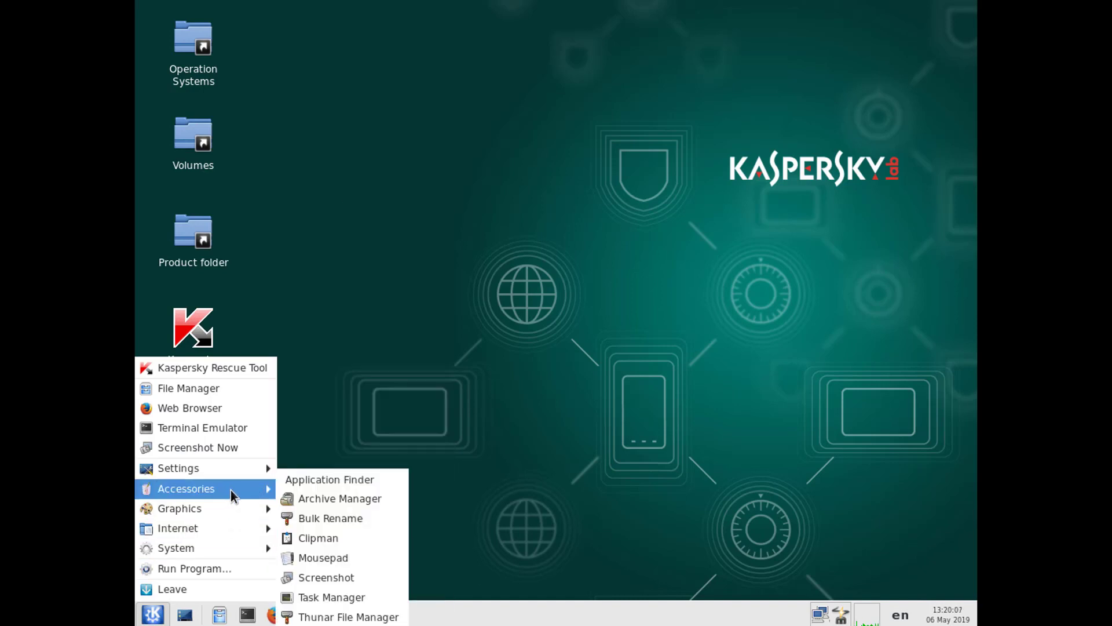
click(314, 598)
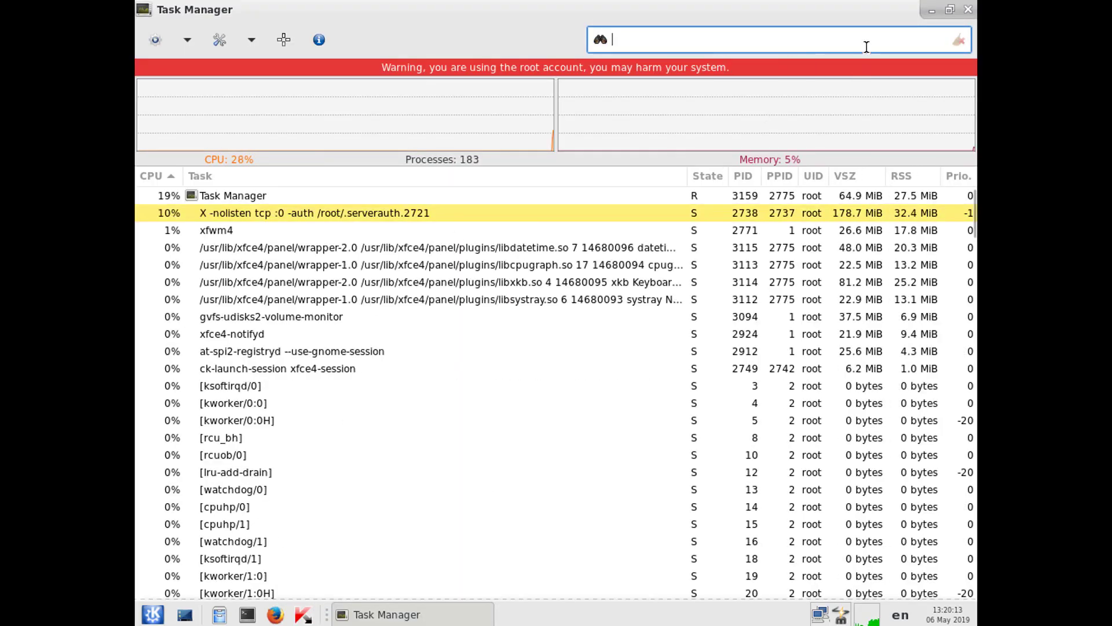
click(964, 18)
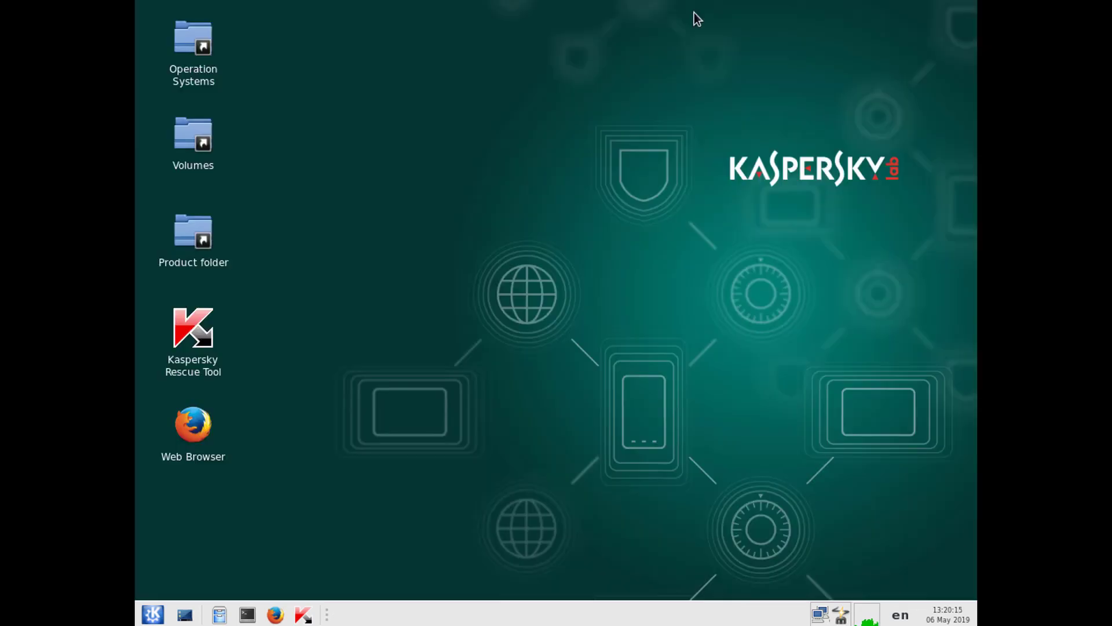
Open the File Manager on the root folder, move its window toward the desktop's middle, and reduce its height.
click(153, 614)
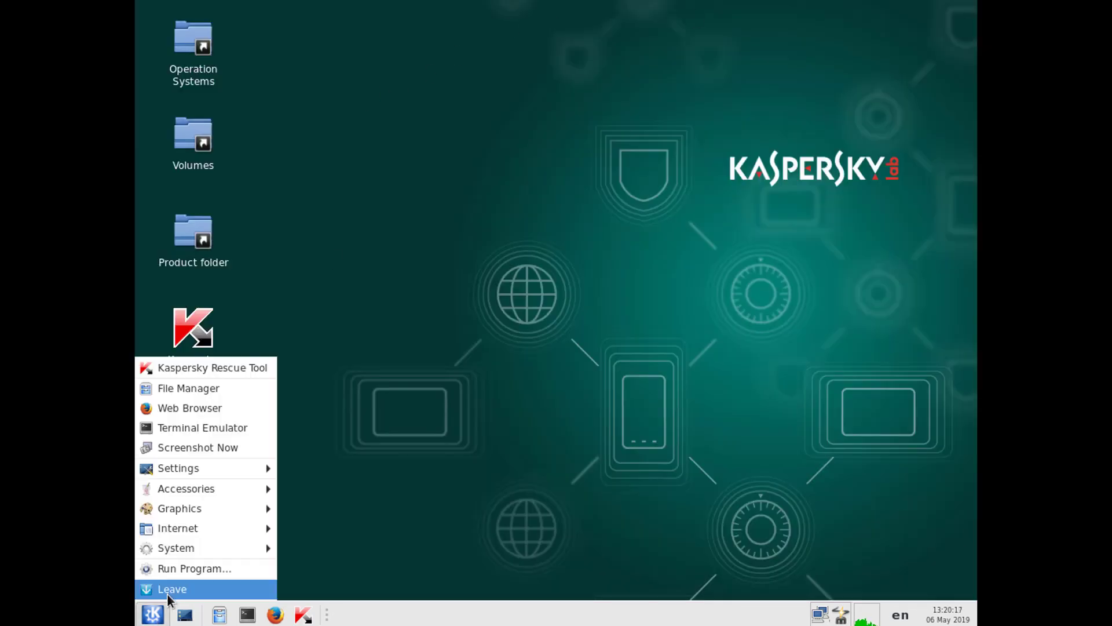
mouse_move(206, 550)
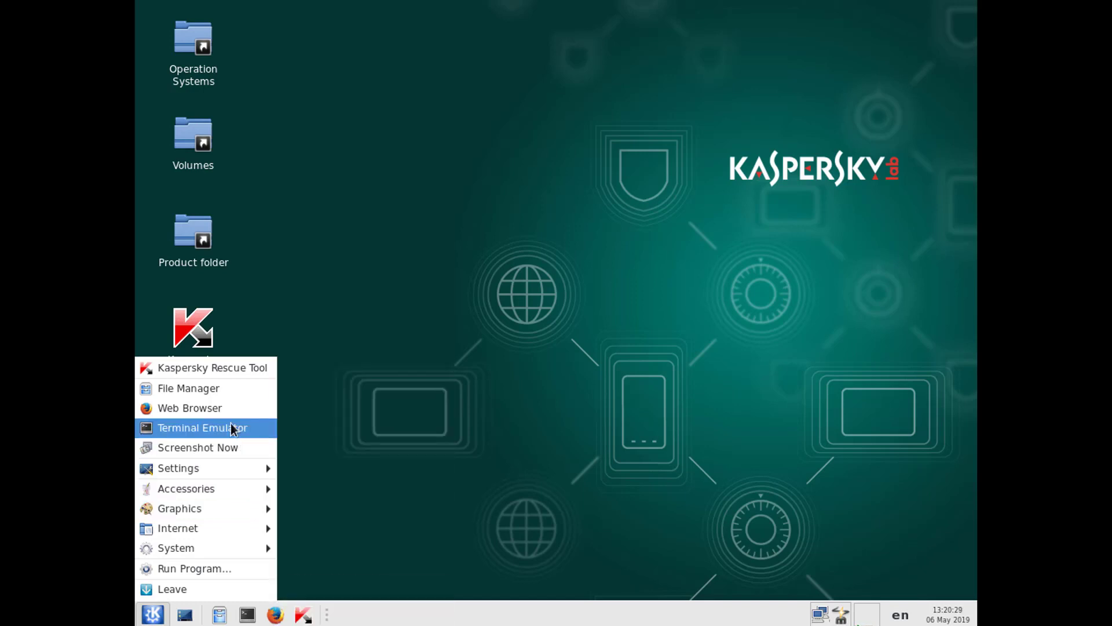
click(217, 387)
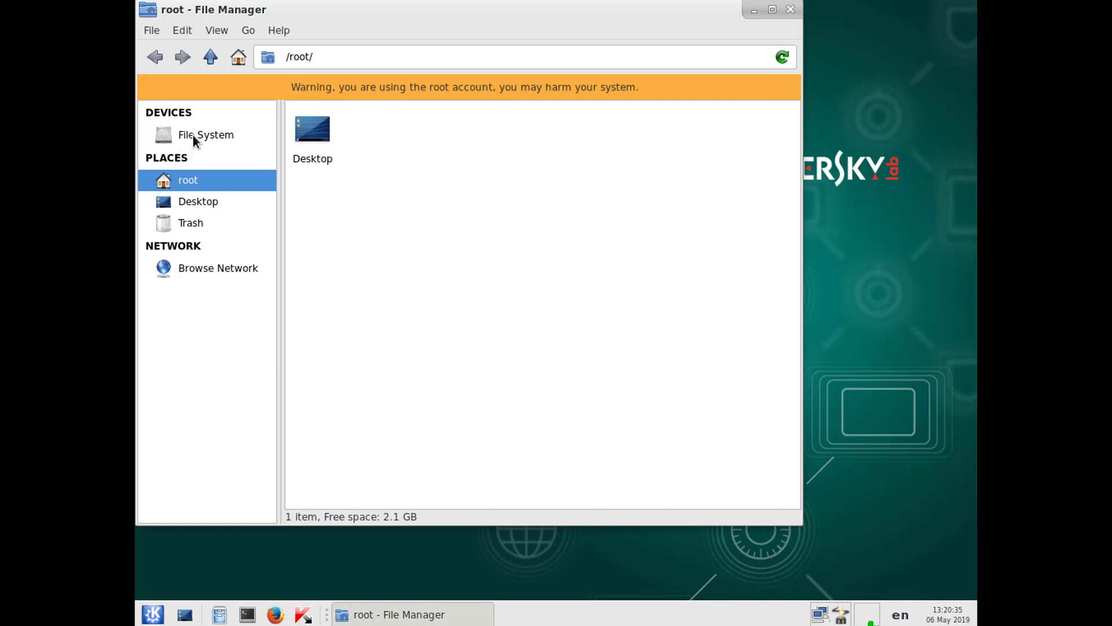
drag(352, 5, 469, 67)
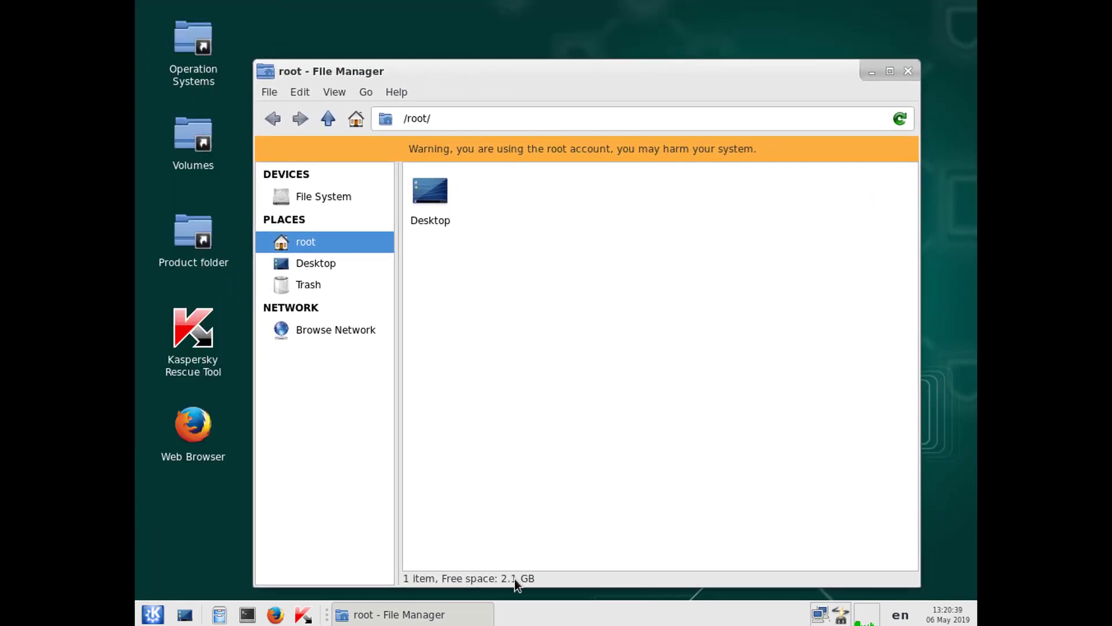
drag(514, 581, 503, 359)
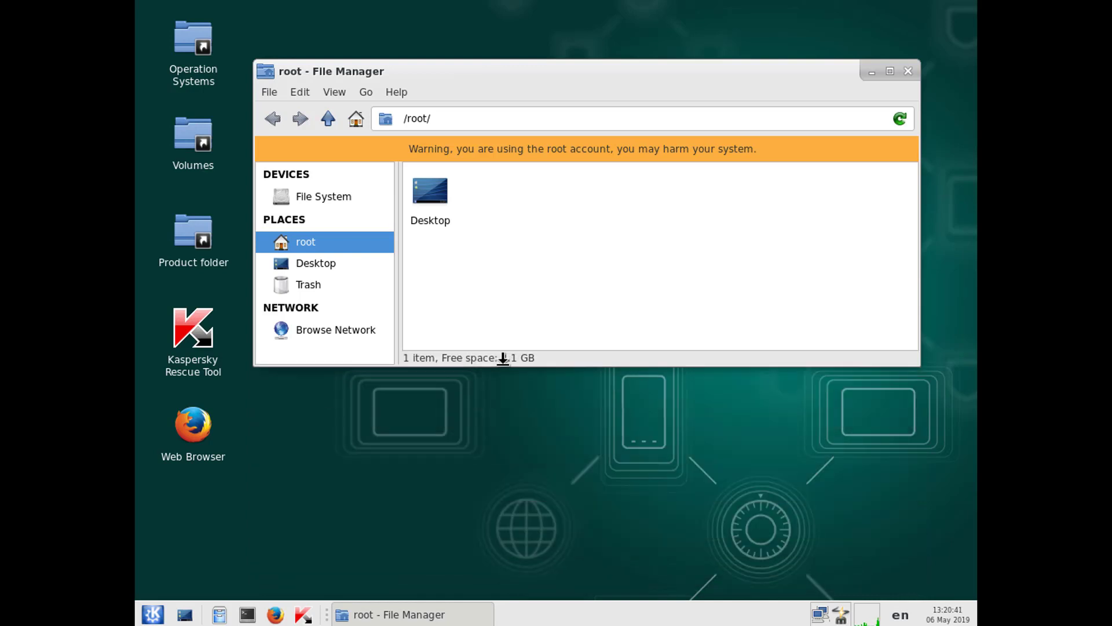
Reposition the File Manager window, view the File System's top-level folders, and close the File Manager.
drag(547, 67, 537, 250)
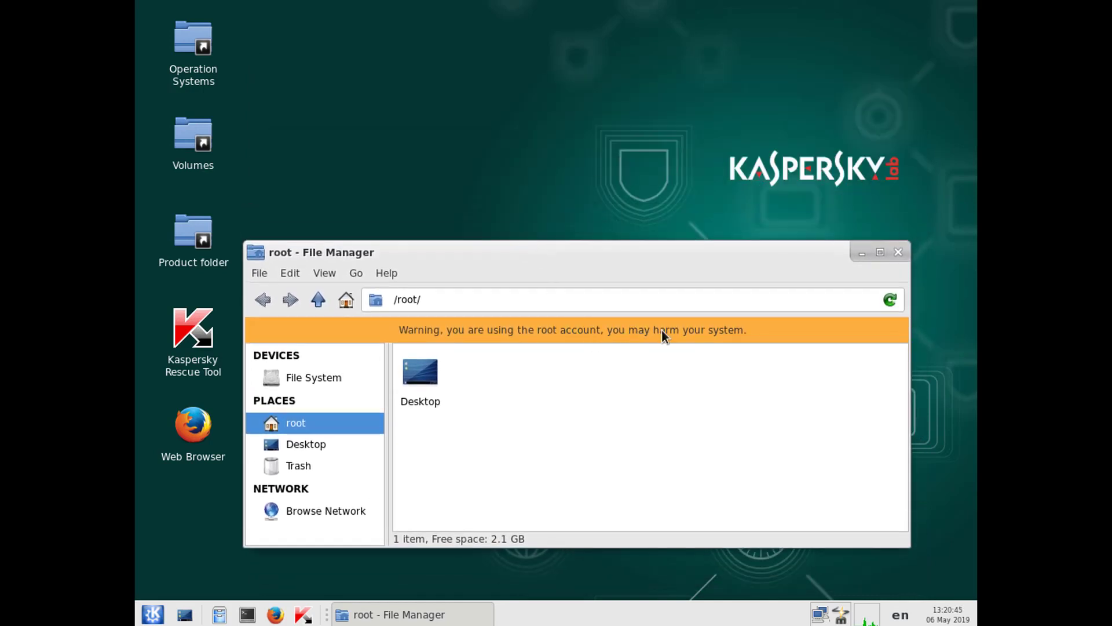
click(301, 376)
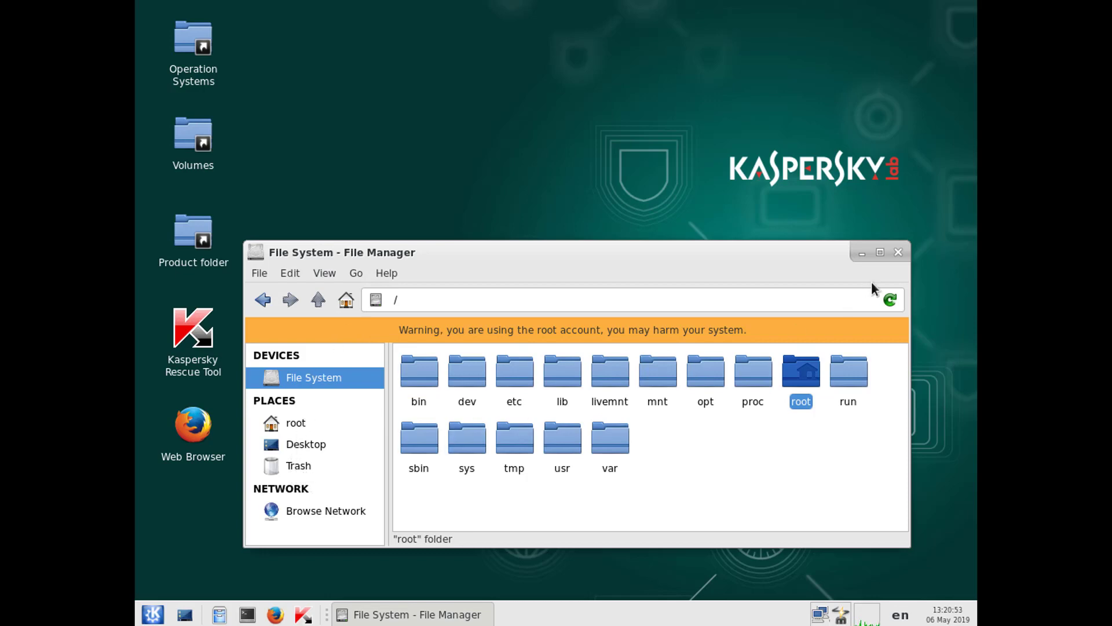
drag(744, 251, 757, 207)
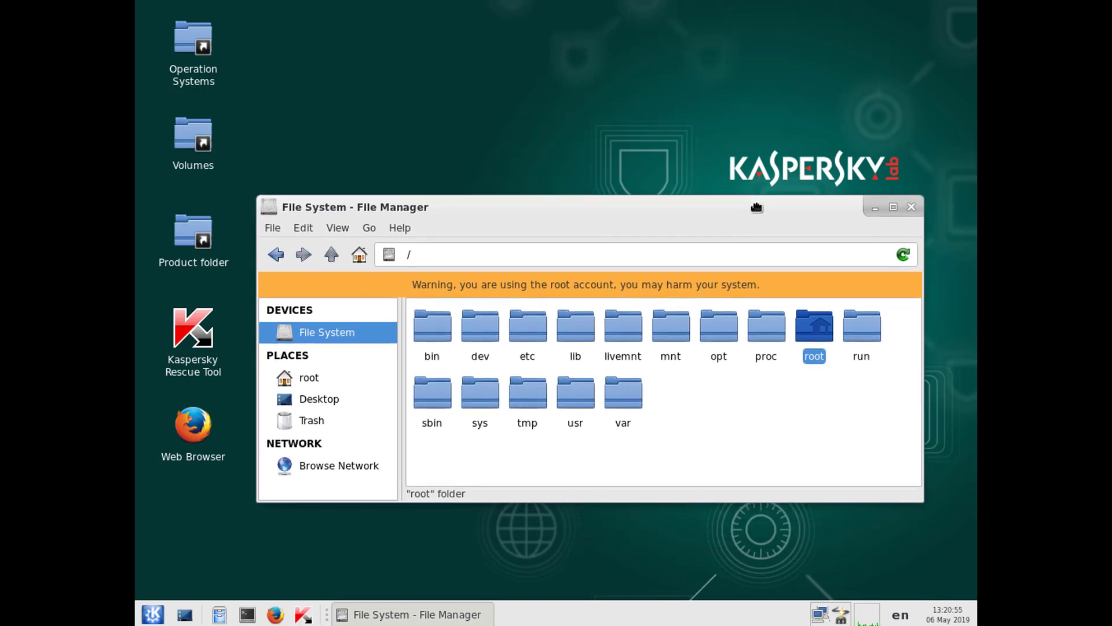
click(910, 207)
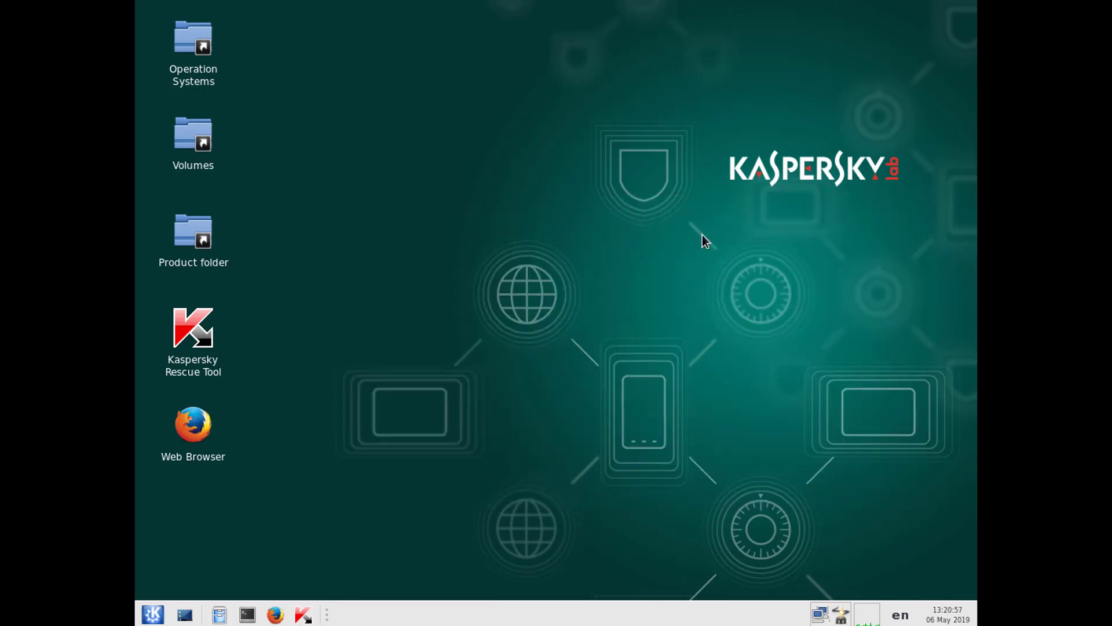
Launch Kaspersky Rescue Tool, accept the End User License Agreement and Privacy Policy, and start a scan.
click(204, 347)
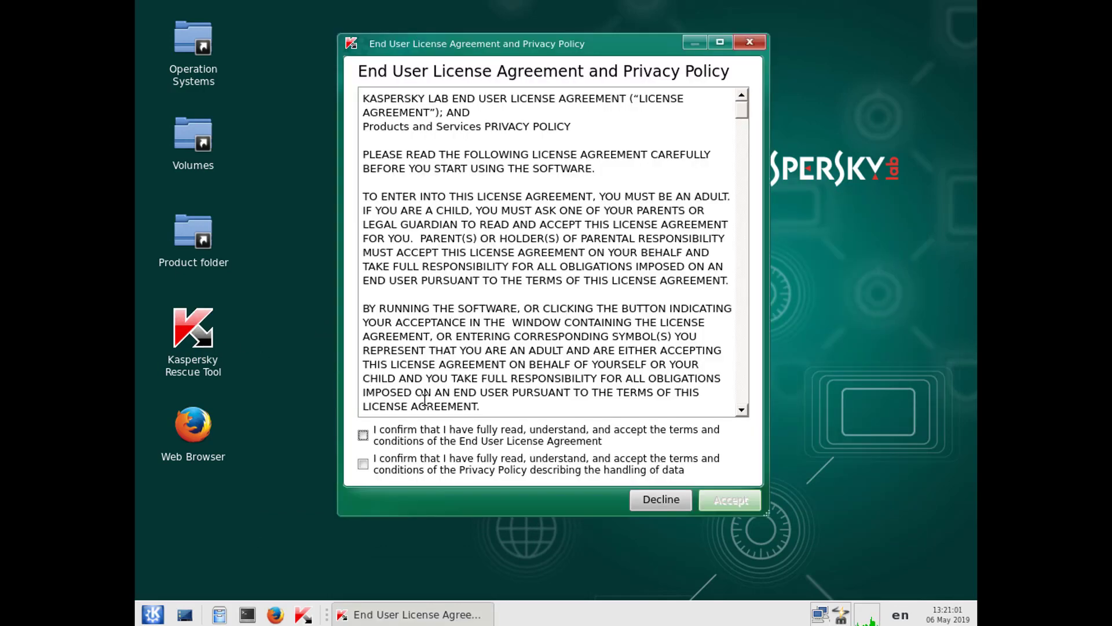
click(363, 435)
click(363, 464)
click(717, 499)
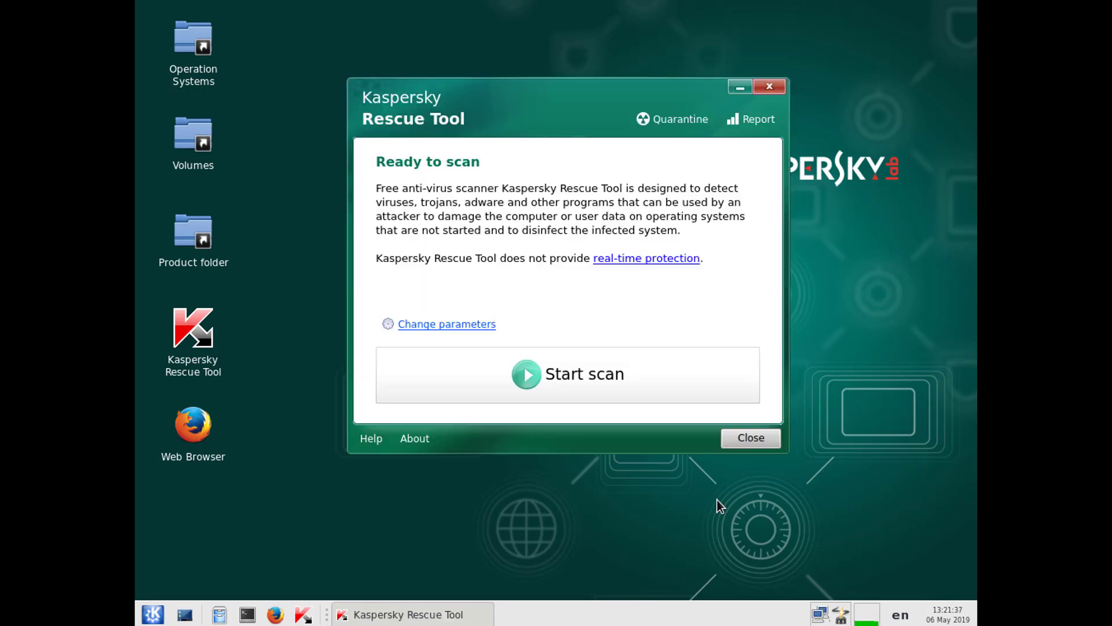
click(578, 375)
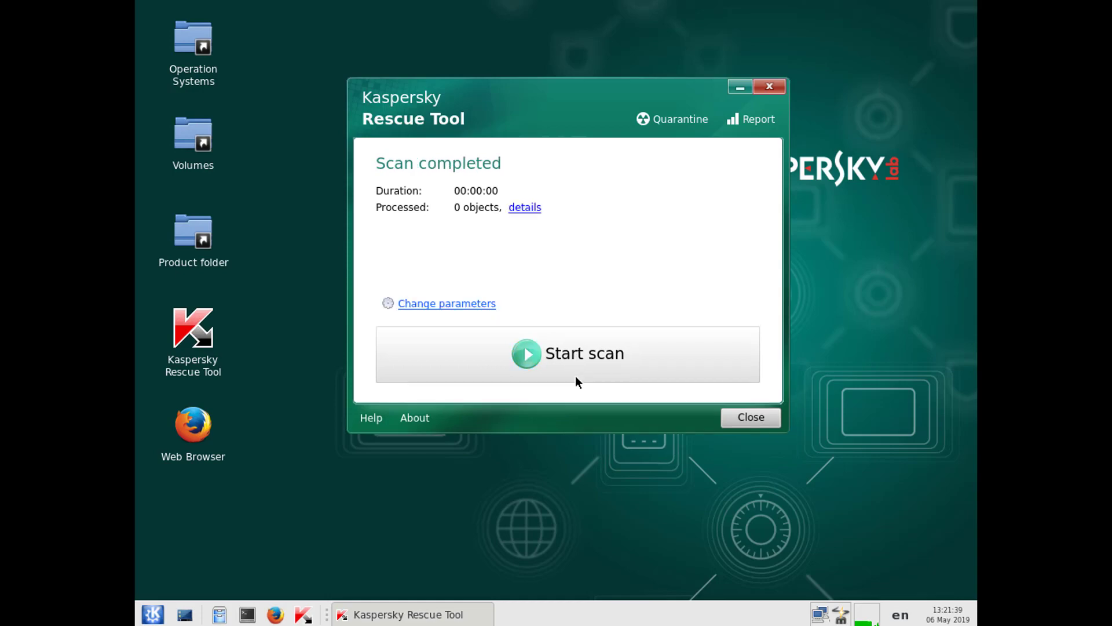
Review the details of the completed scan, close the results, and exit Kaspersky Rescue Tool.
click(528, 207)
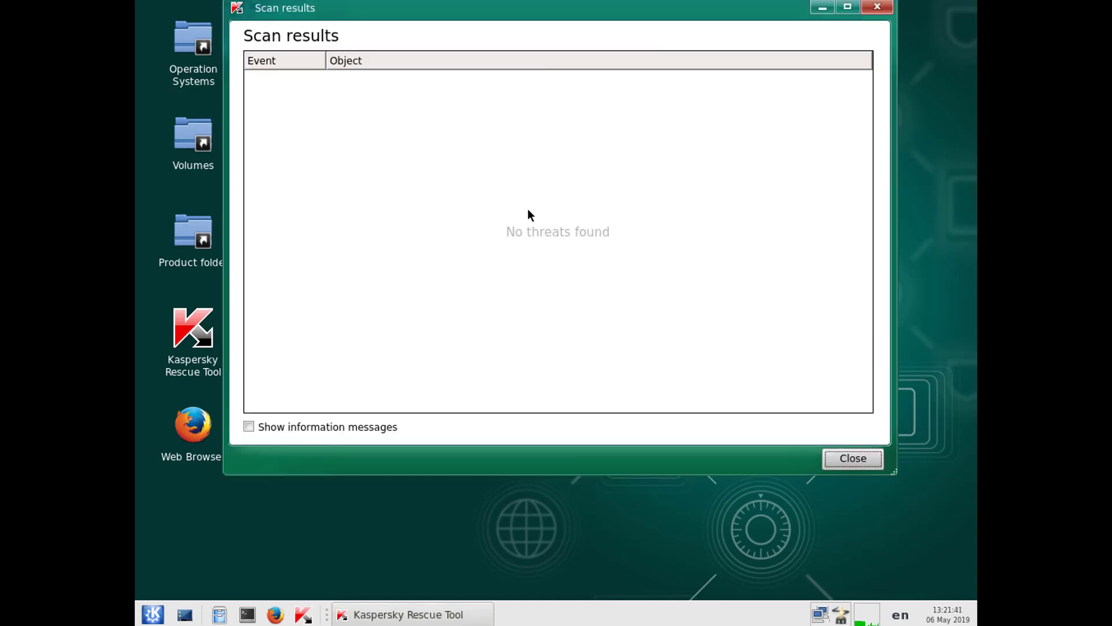
click(828, 458)
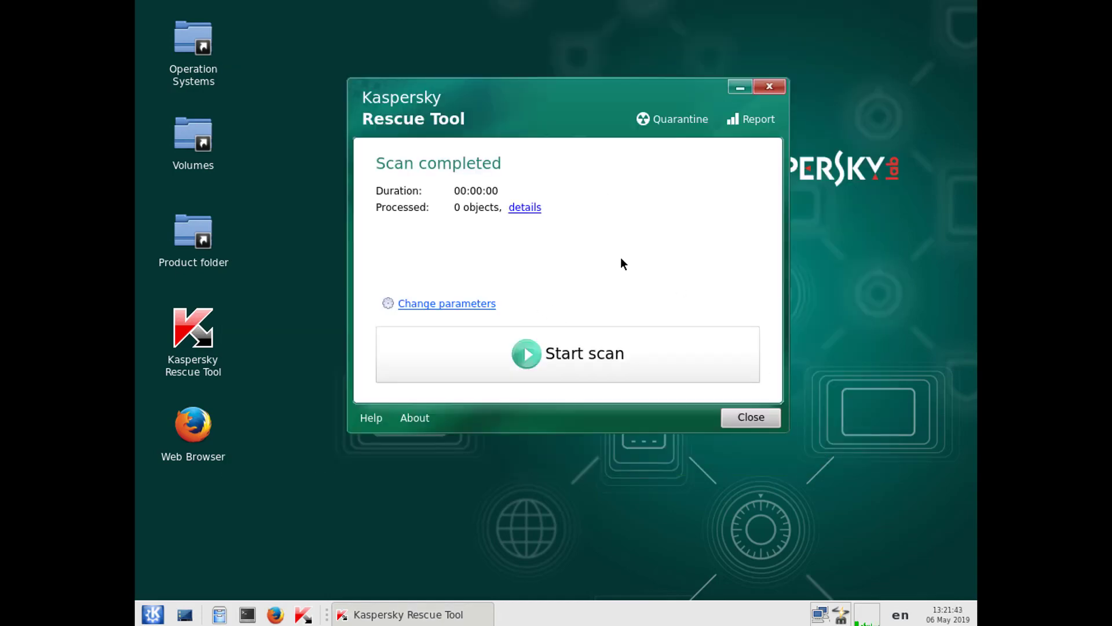
click(515, 216)
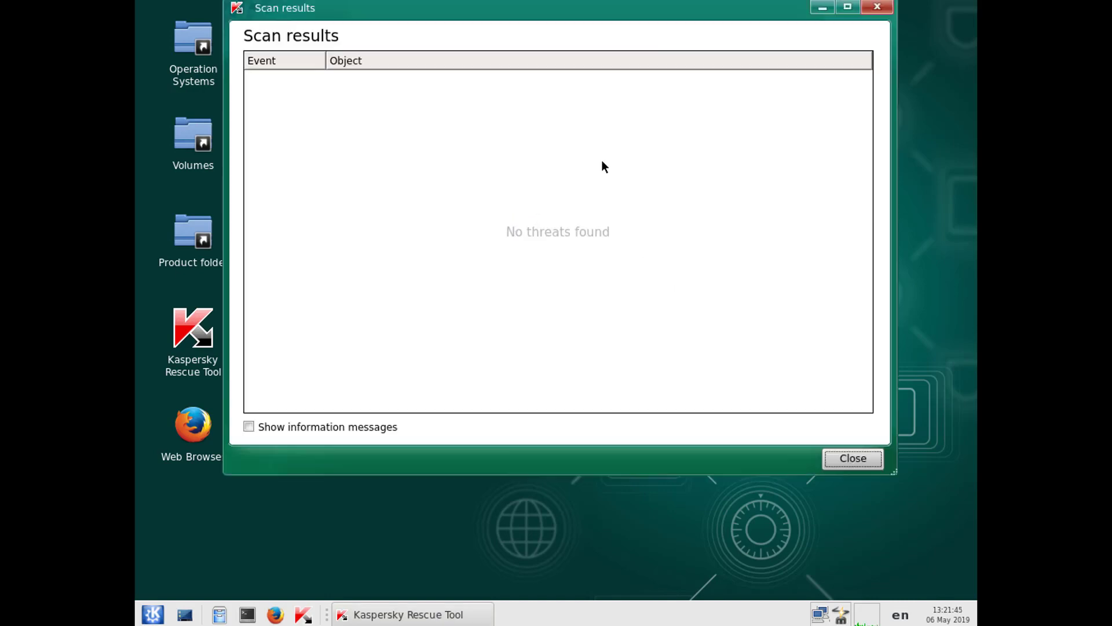
click(878, 8)
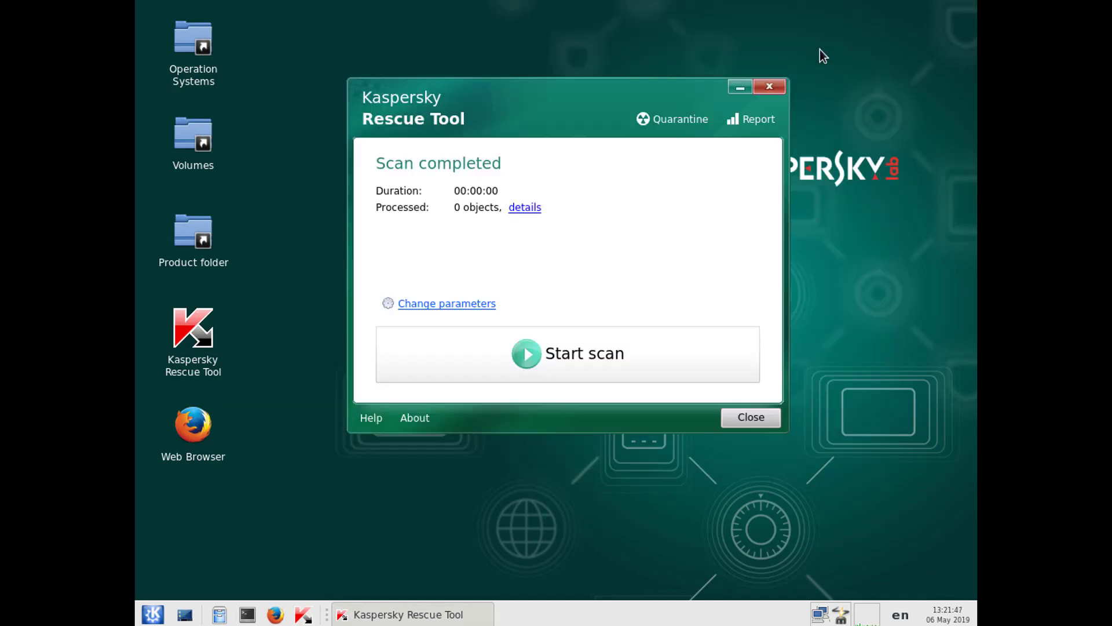
click(769, 87)
Launch the Firefox web browser, check the running processes in Task Manager while it loads, and close Task Manager.
double_click(211, 421)
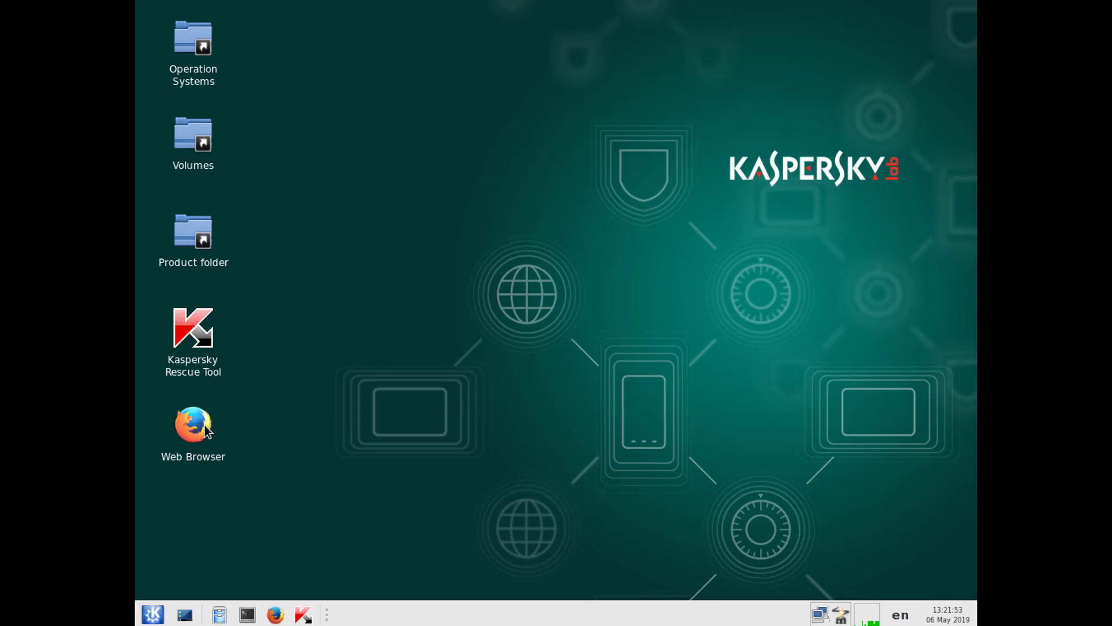
double_click(204, 426)
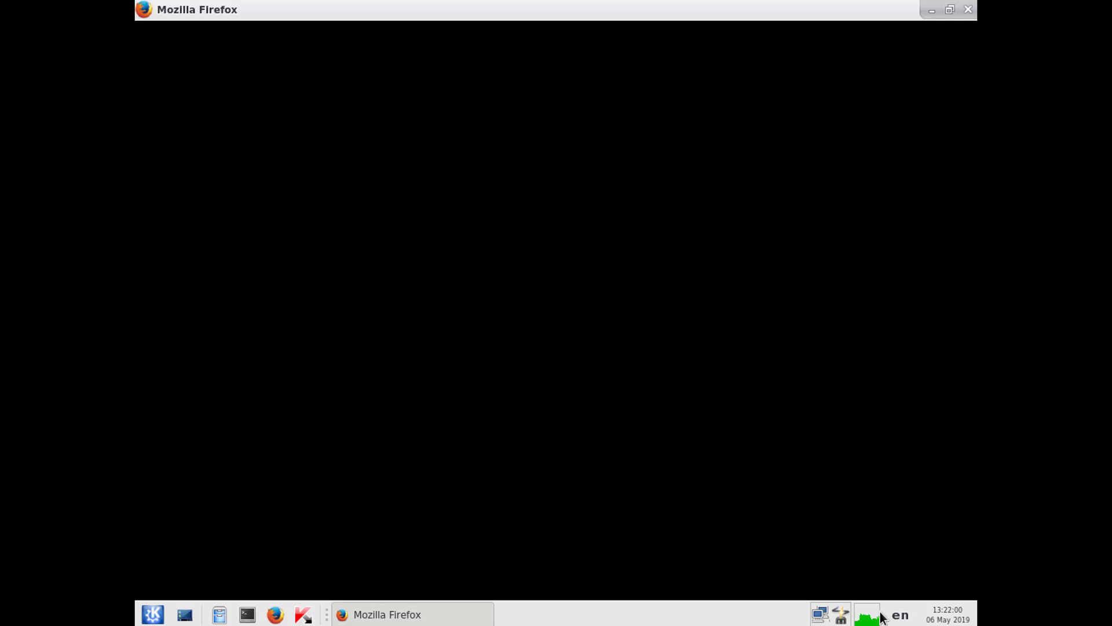
click(880, 617)
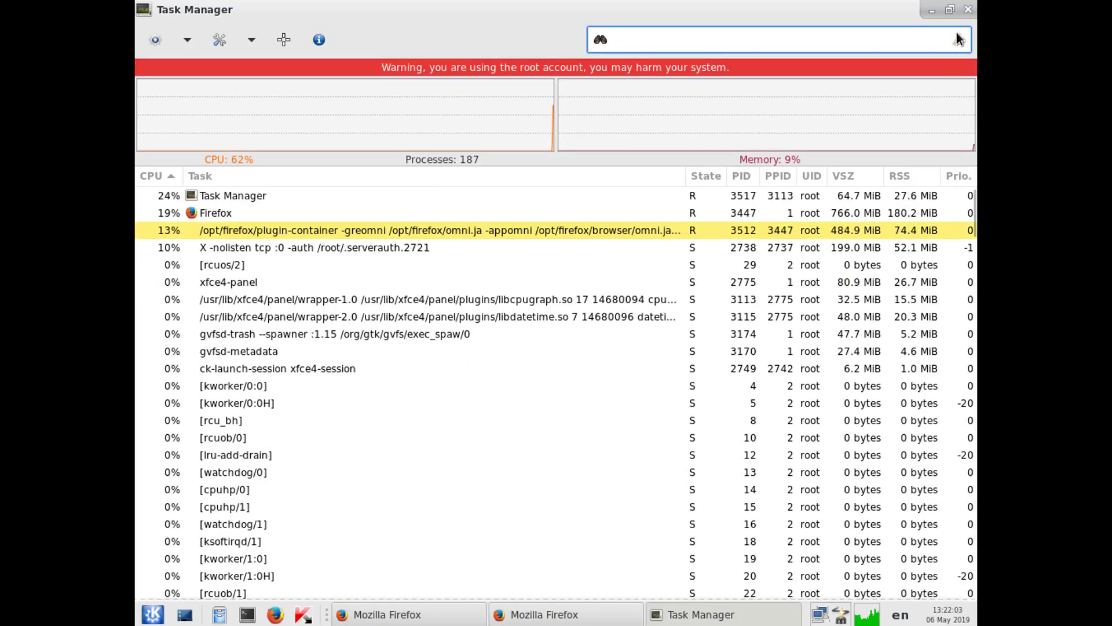
click(968, 10)
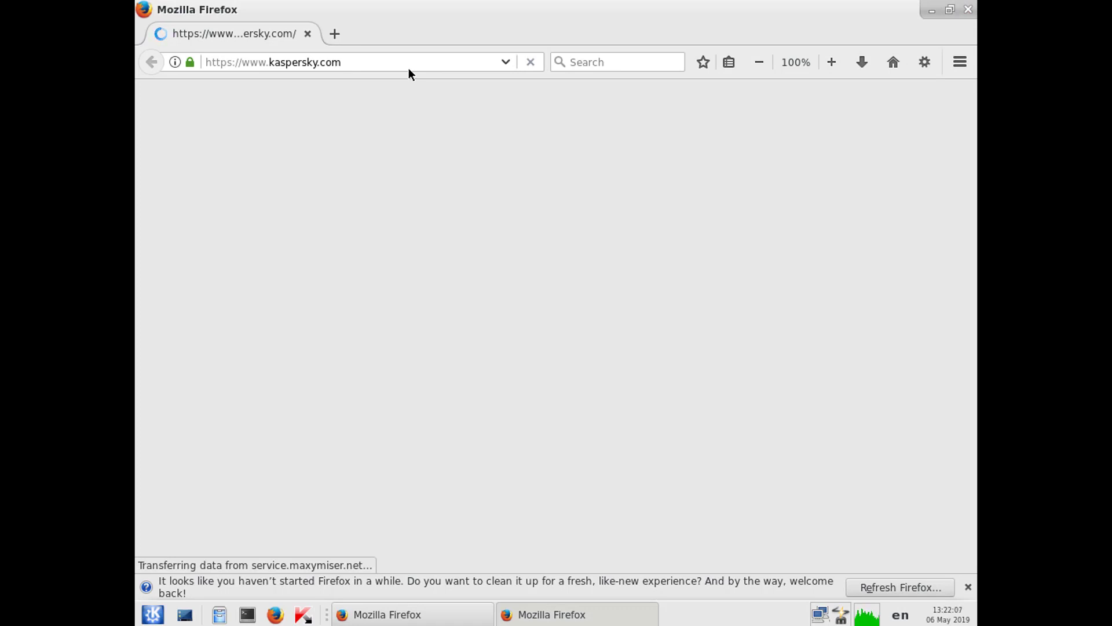
Dismiss the Firefox refresh notice, accept the cookie notice, and look through the Kaspersky homepage down to its footer.
click(968, 587)
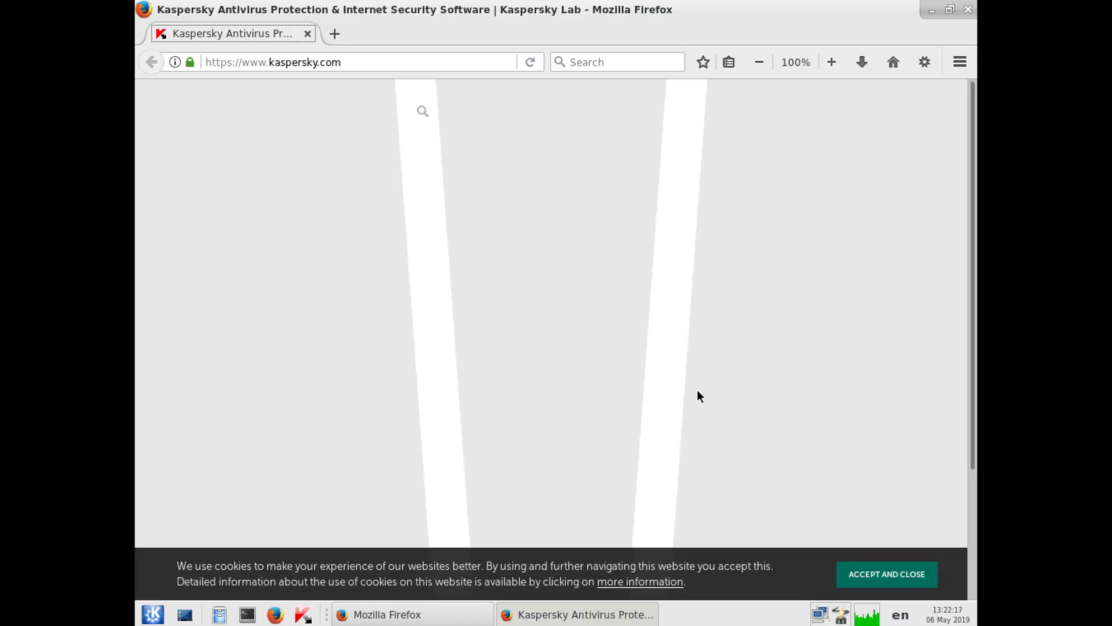
click(863, 574)
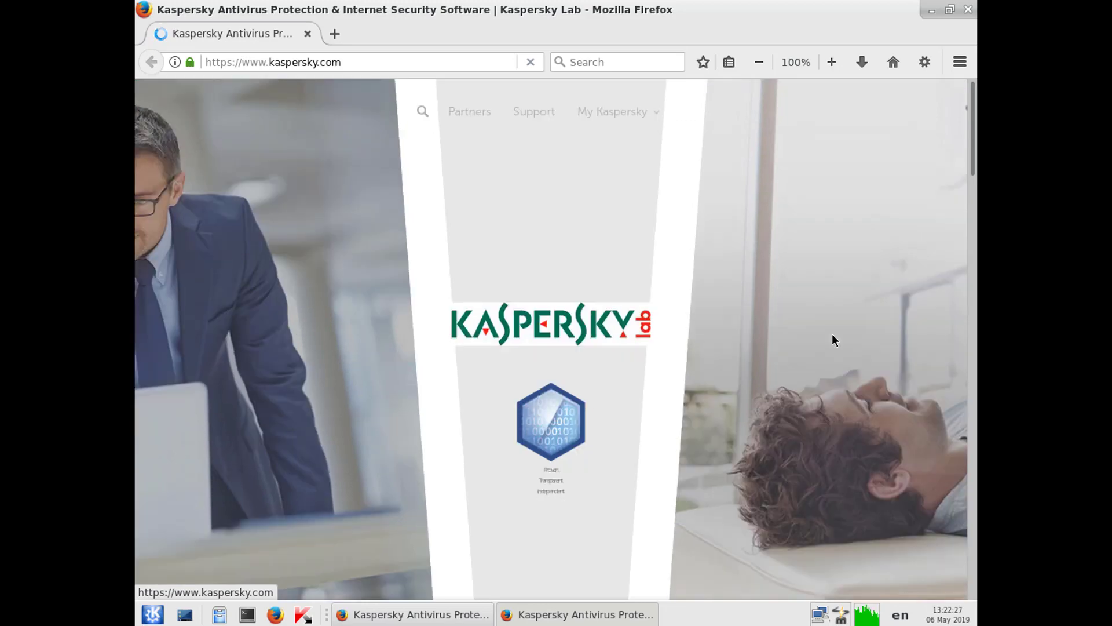
mouse_move(832, 334)
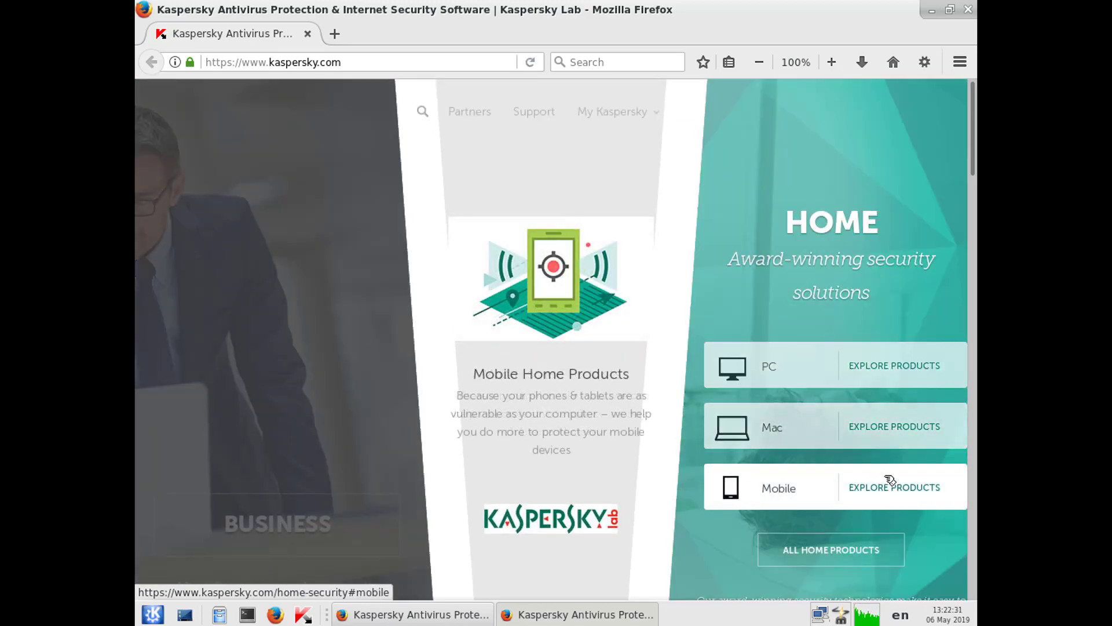
scroll(799, 464, down, 5)
scroll(769, 454, down, 10)
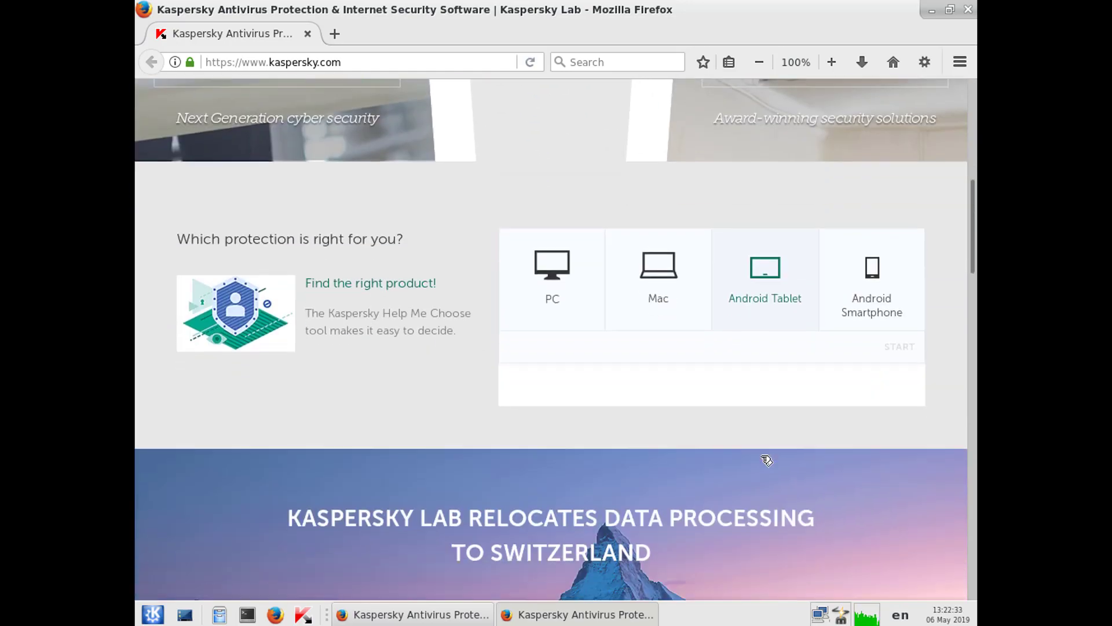
scroll(760, 459, down, 4)
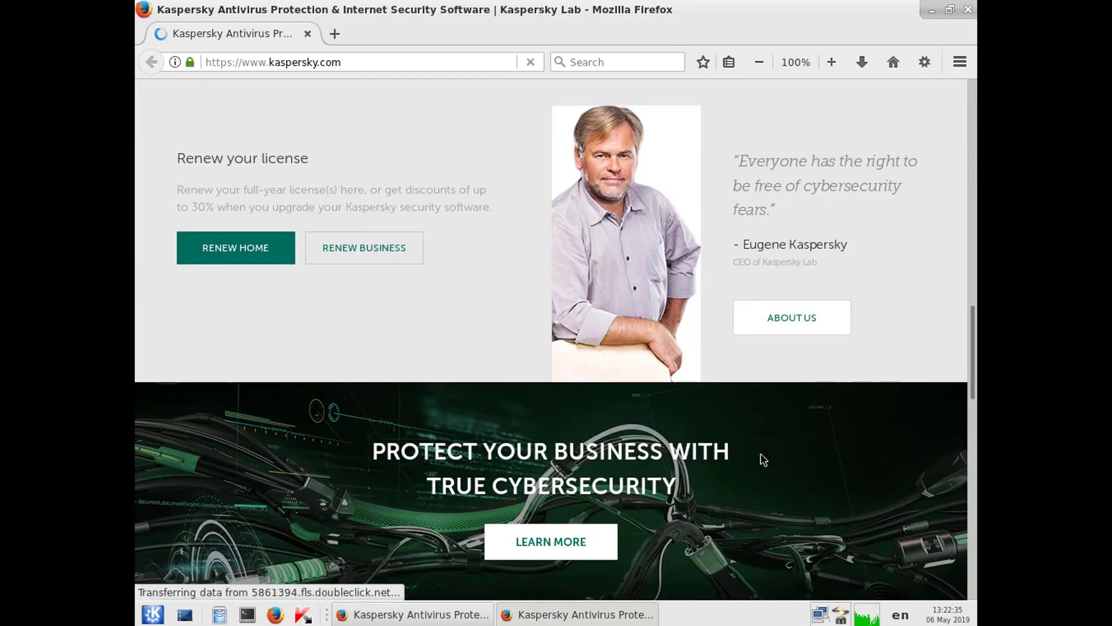
scroll(760, 458, down, 4)
scroll(760, 459, down, 12)
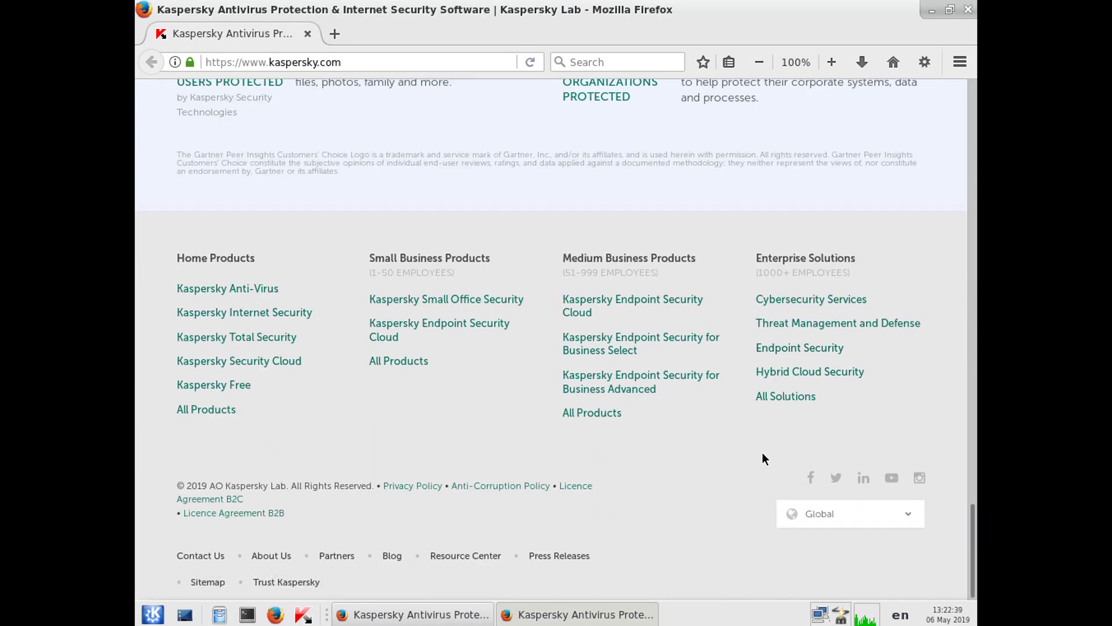
scroll(763, 457, up, 10)
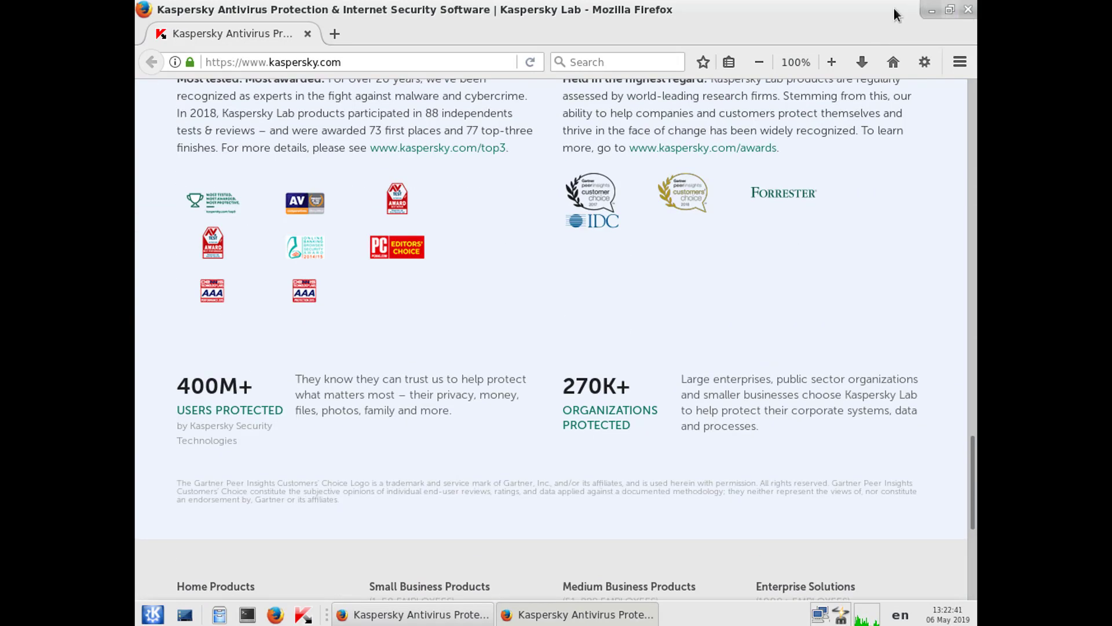
Load apkheavens.com in Firefox and close both browser windows.
click(428, 58)
double_click(428, 57)
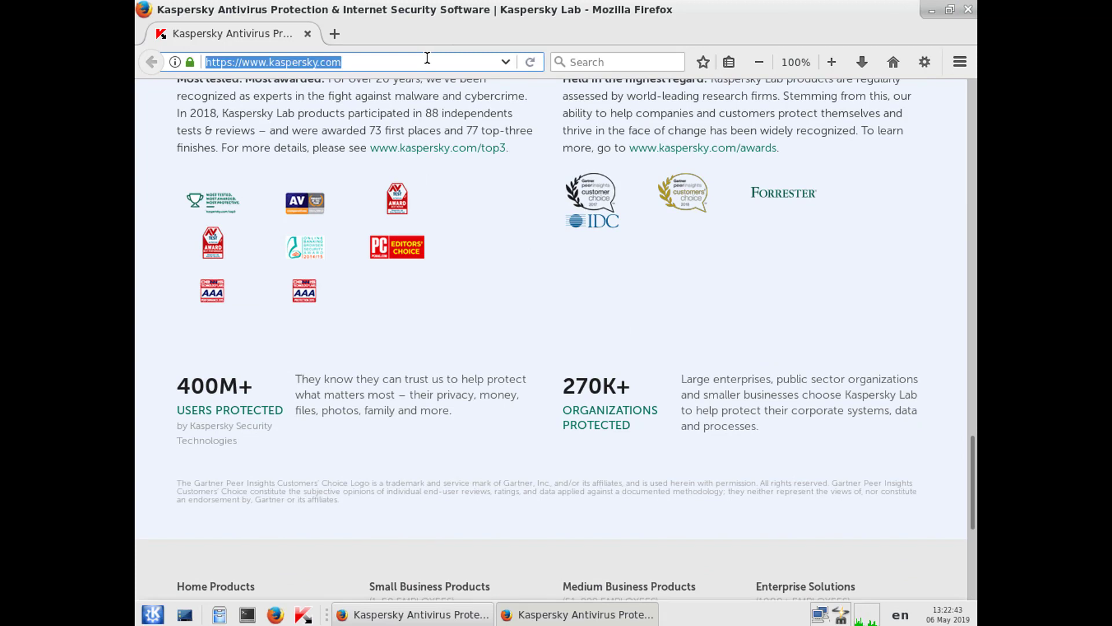
text(apkheaven)
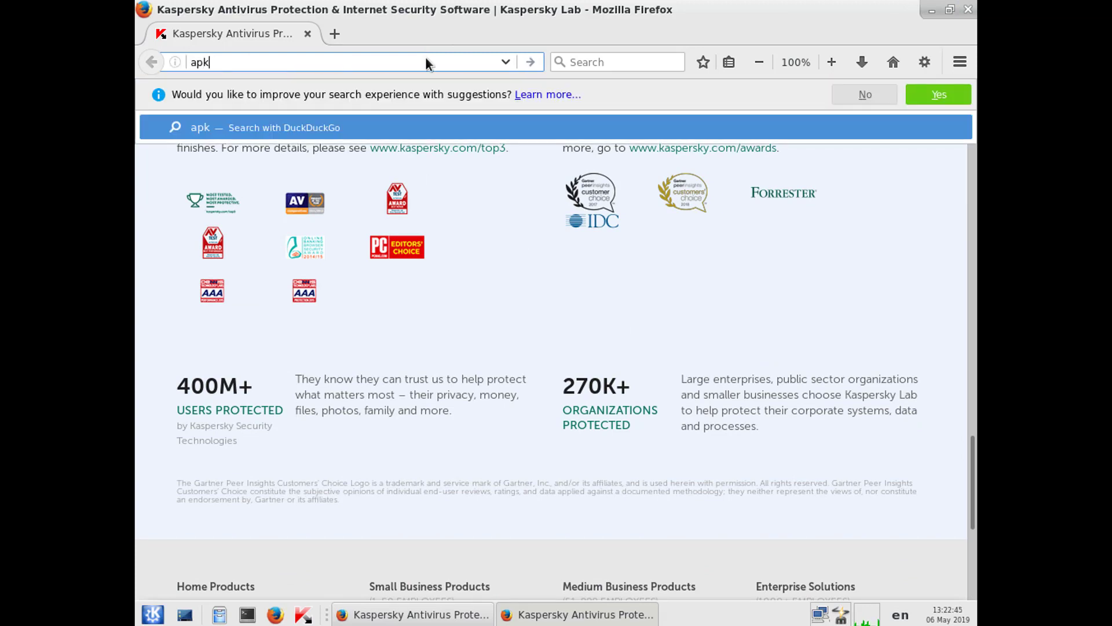
text(s.com)
key(Return)
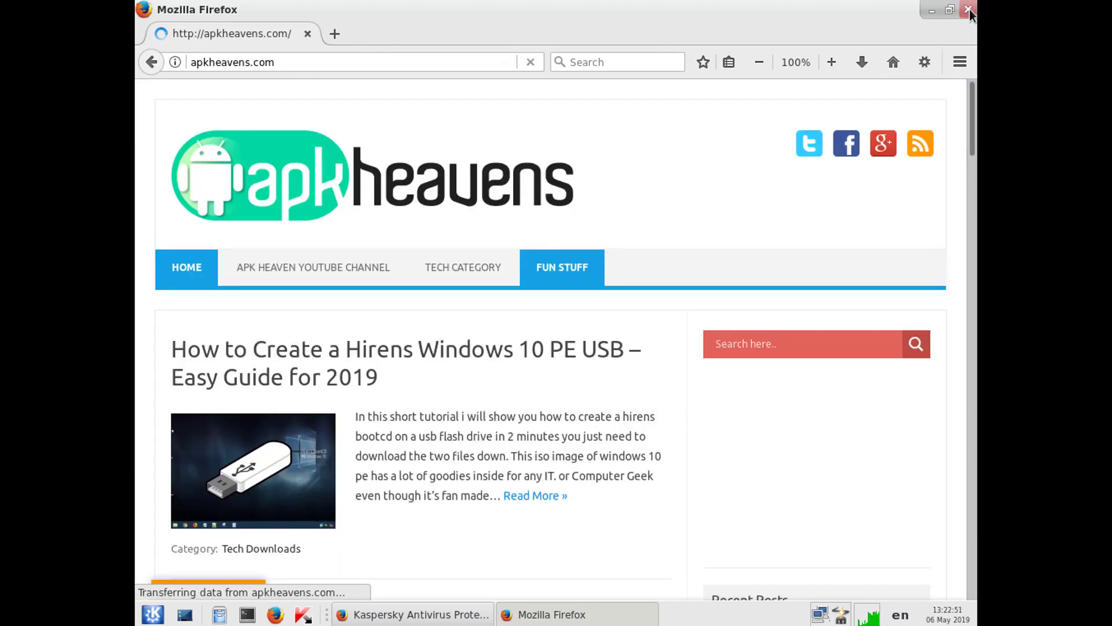
click(968, 10)
click(969, 10)
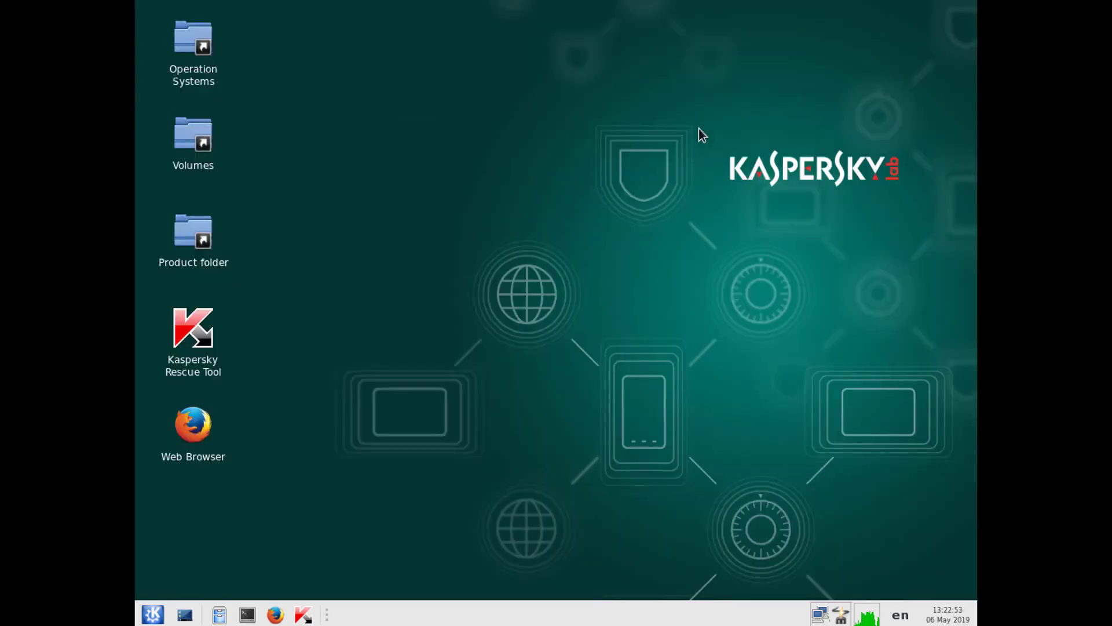
Browse the Graphics and System programs among the desktop's Applications, without launching any.
right_click(583, 163)
mouse_move(634, 394)
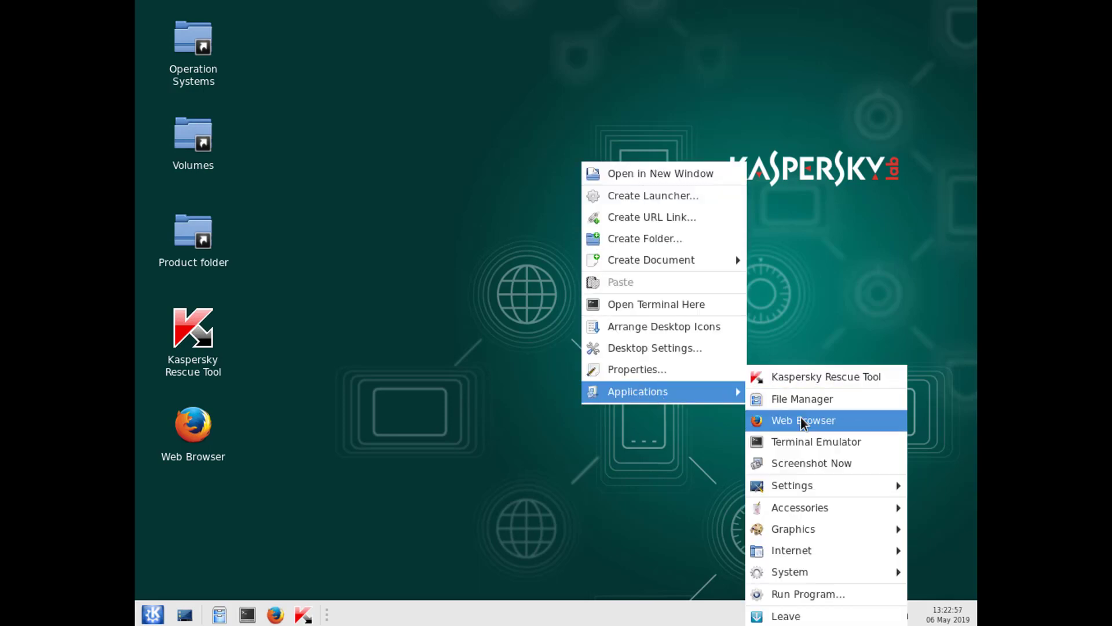
mouse_move(820, 531)
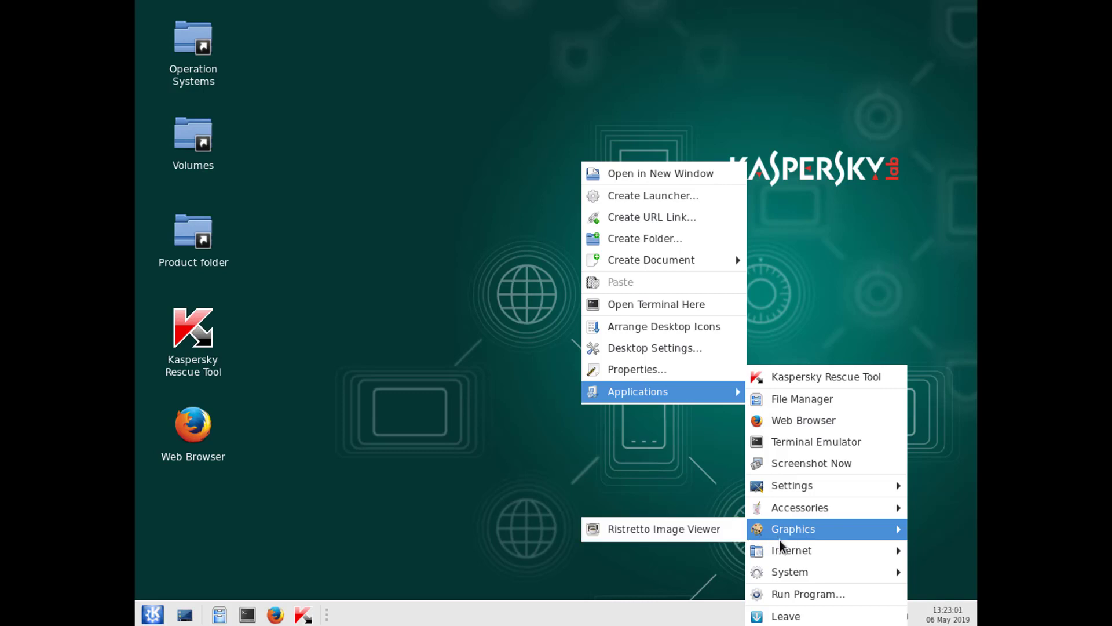
mouse_move(788, 571)
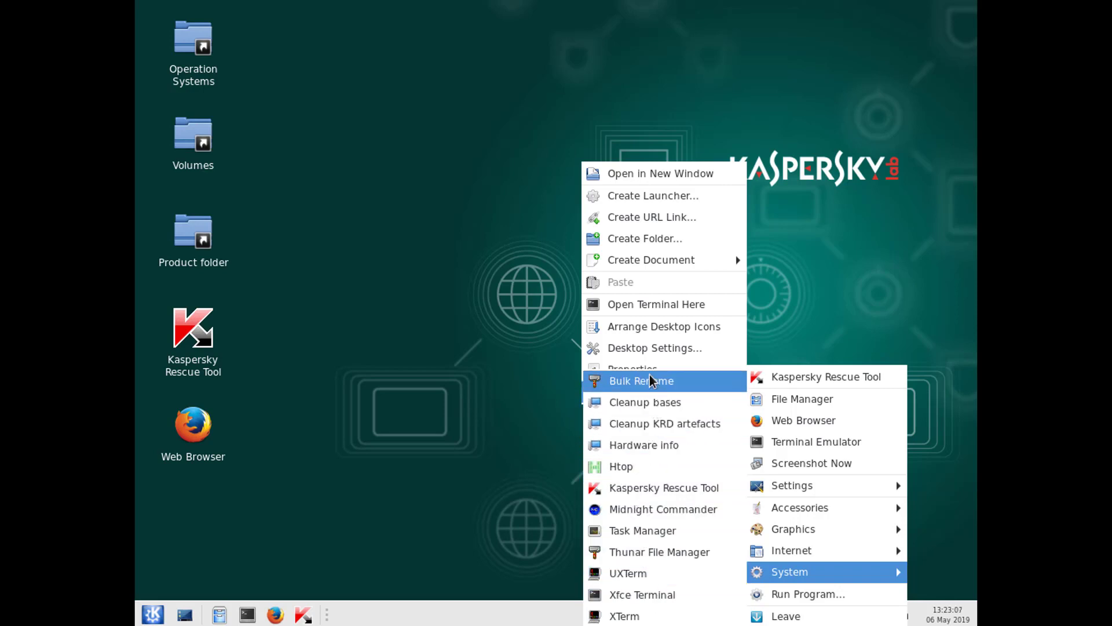
click(432, 110)
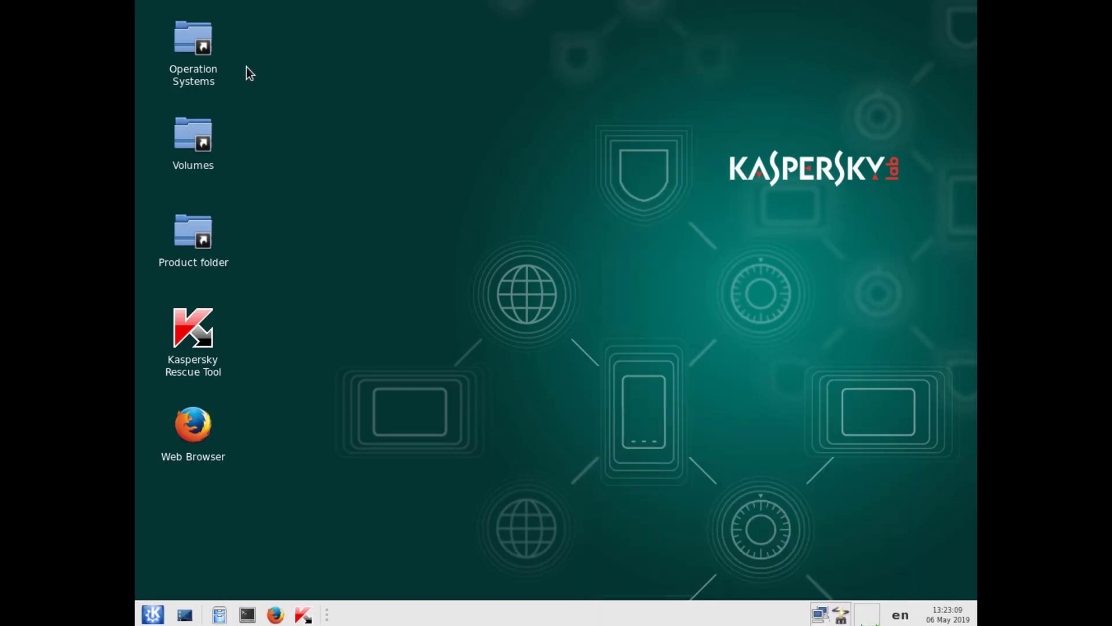
View the contents of Volumes, the File System and the Product folder, closing each File Manager window.
double_click(193, 121)
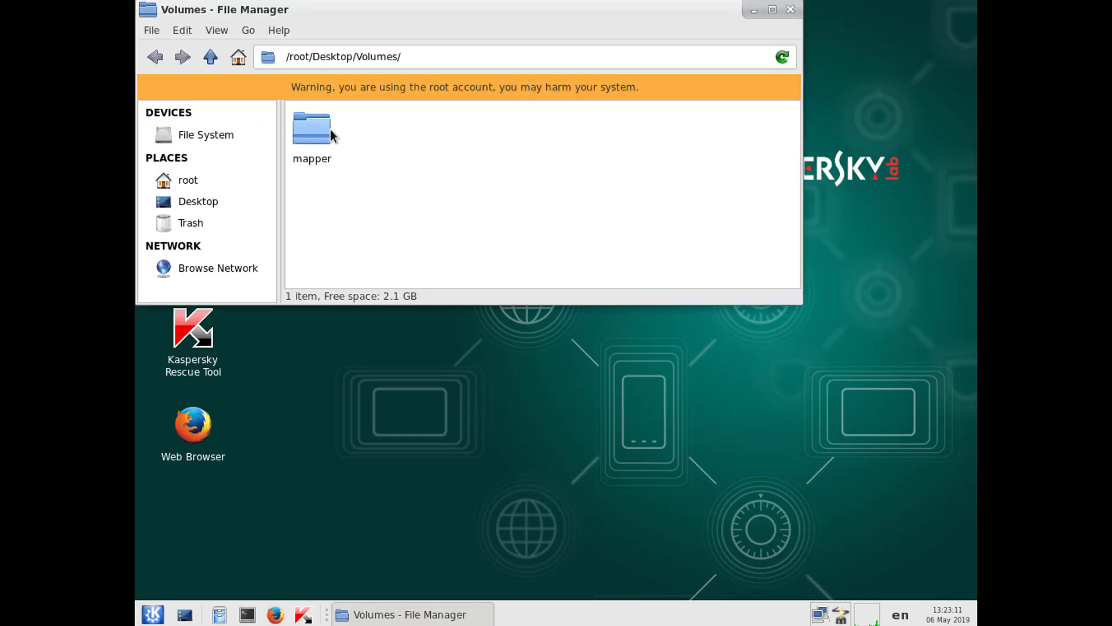
click(330, 130)
click(233, 135)
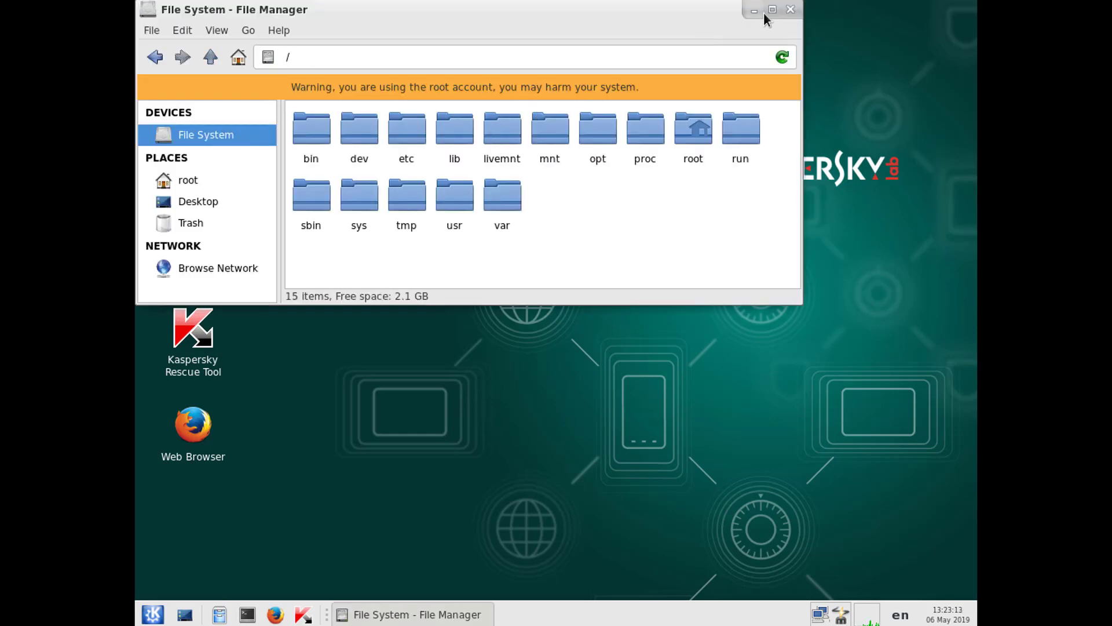
click(792, 8)
double_click(219, 231)
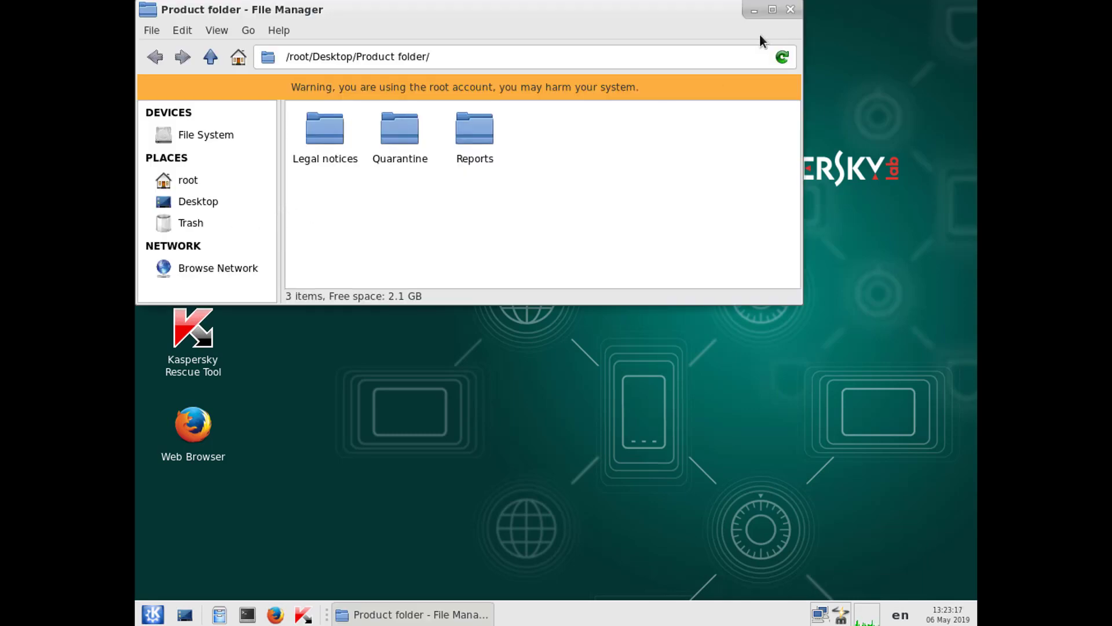
click(792, 8)
View the clock's calendar and its DateTime and Panel options, and dismiss them without changing anything.
click(944, 616)
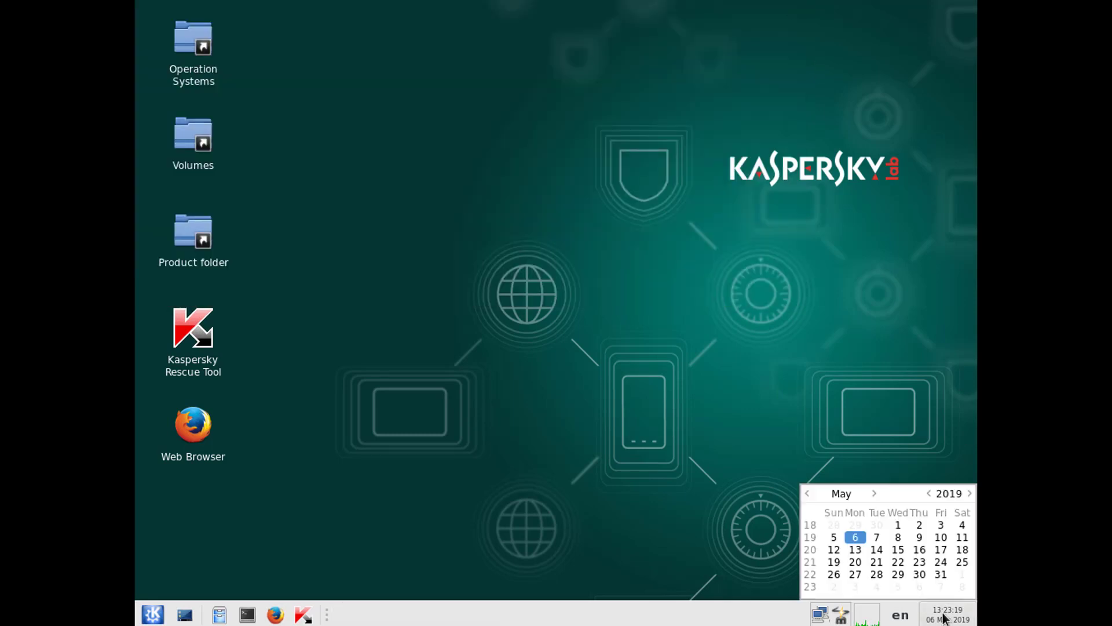
right_click(944, 616)
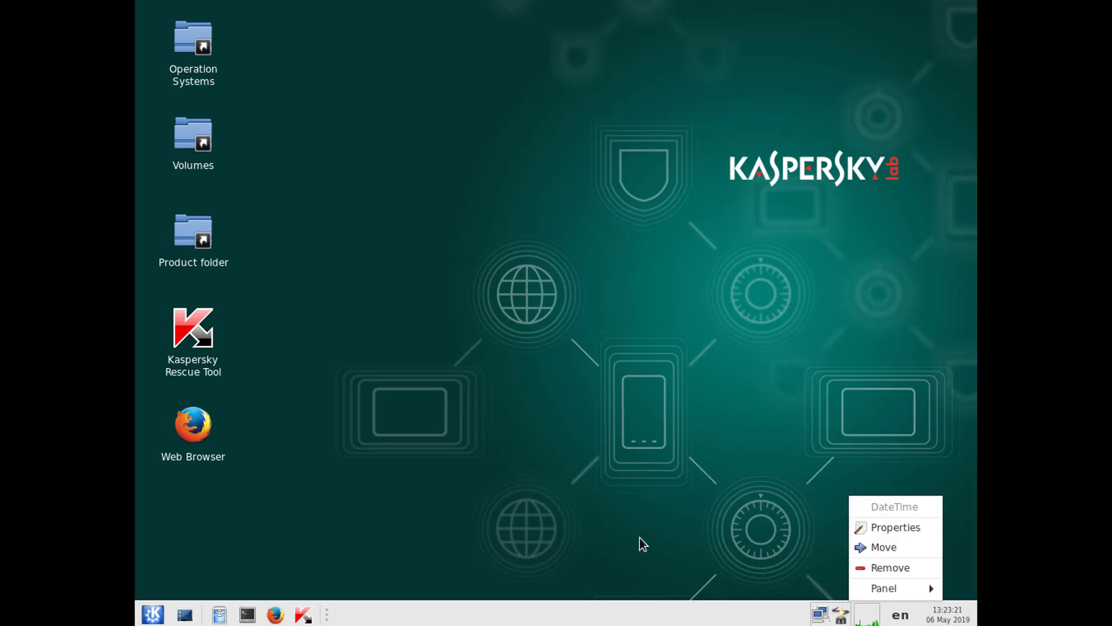
mouse_move(895, 588)
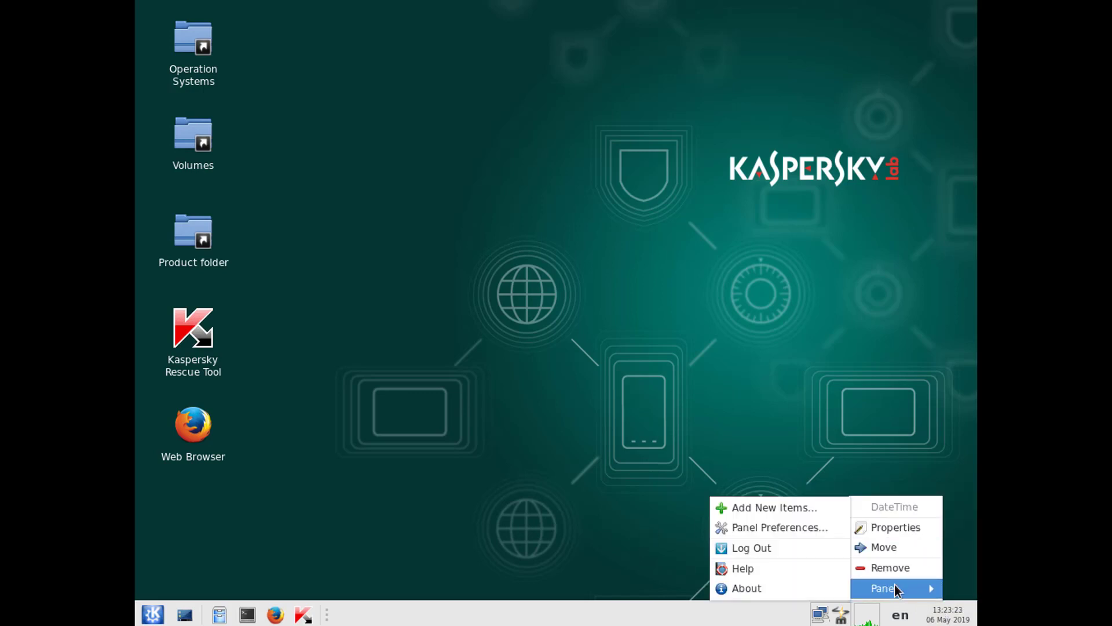
click(541, 318)
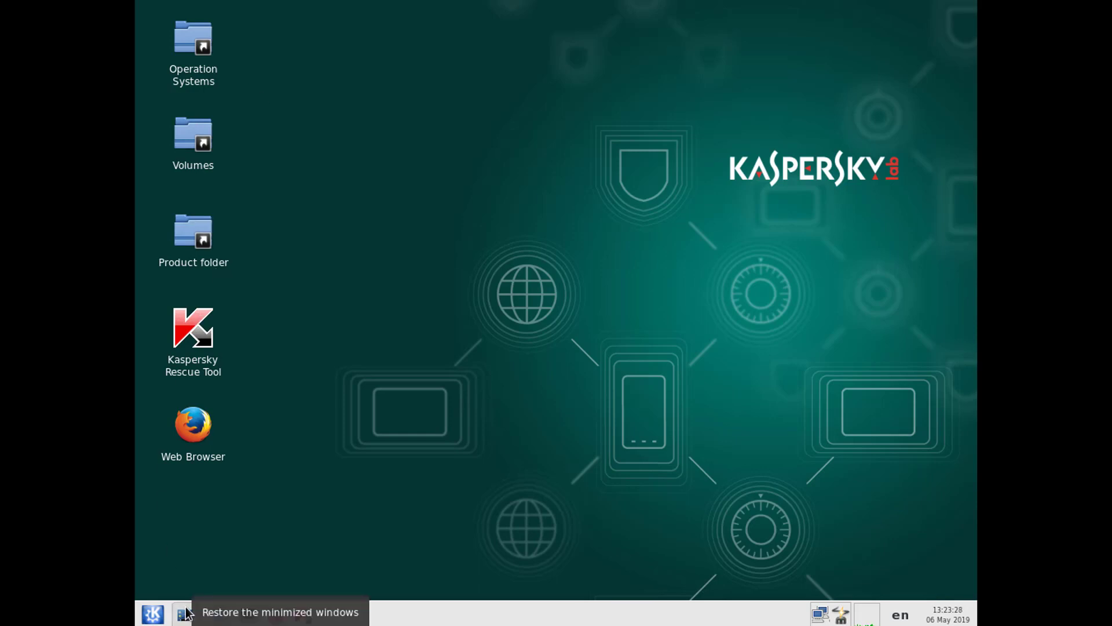
Leave the desktop session and shut down the computer.
click(159, 613)
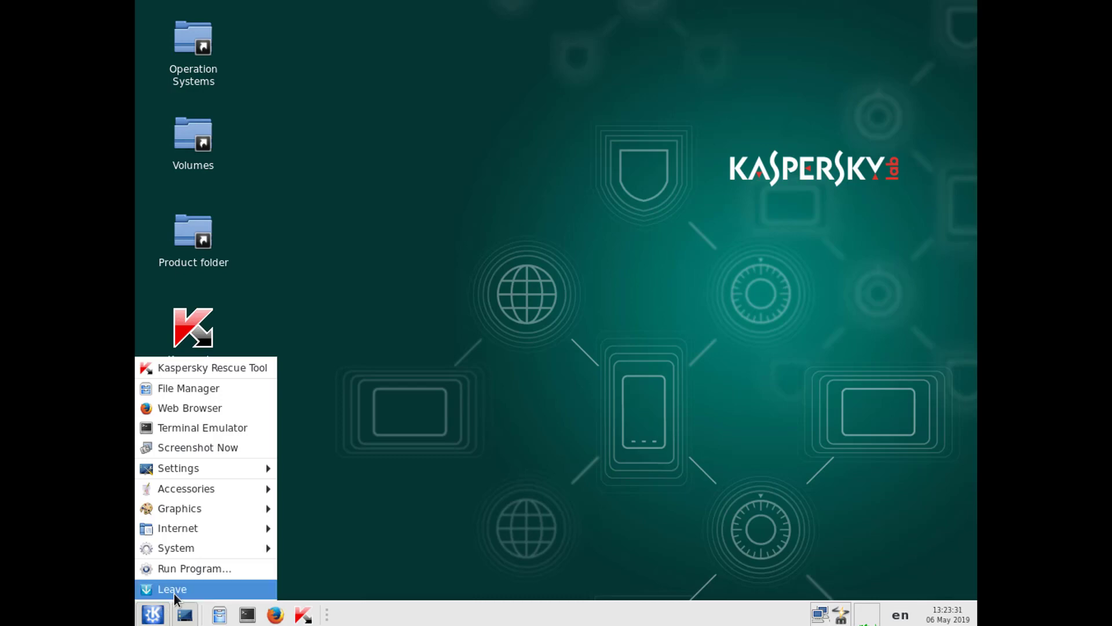
click(173, 591)
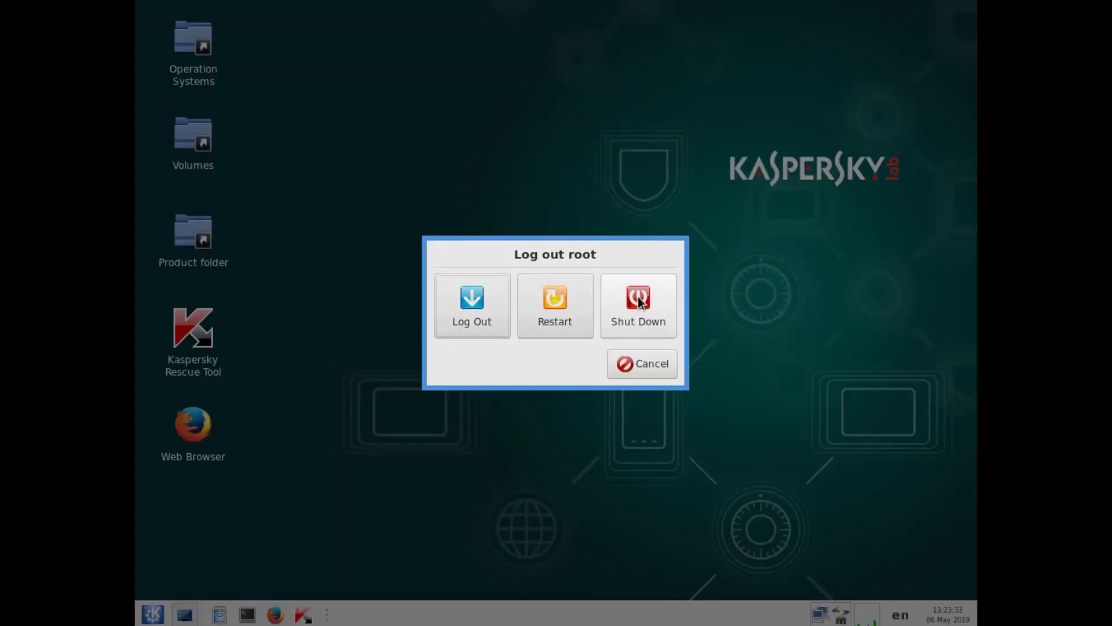
click(639, 300)
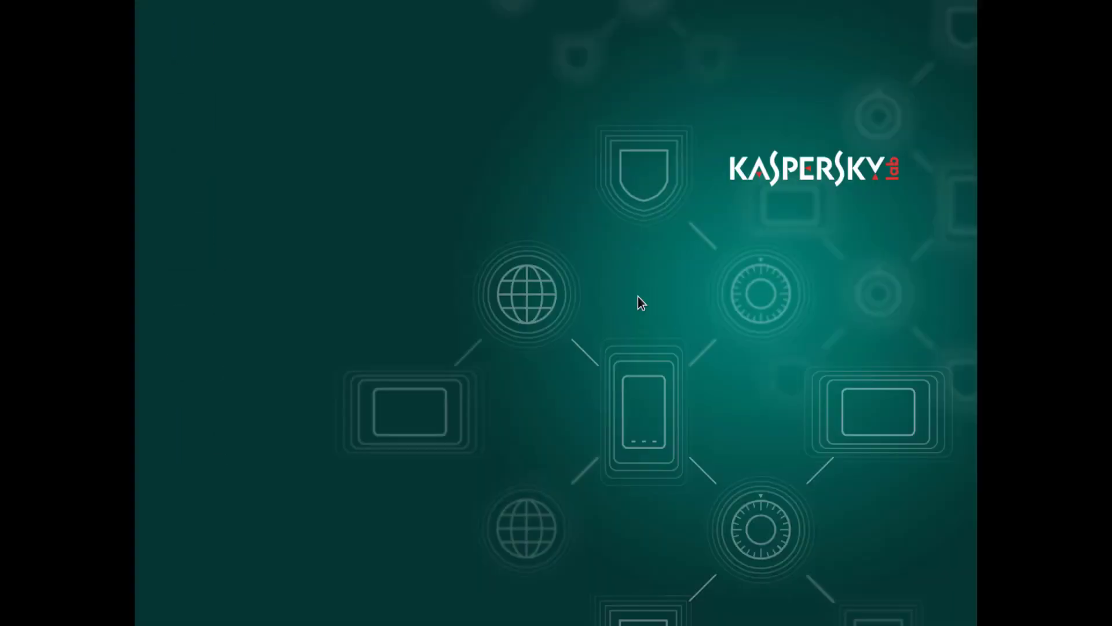